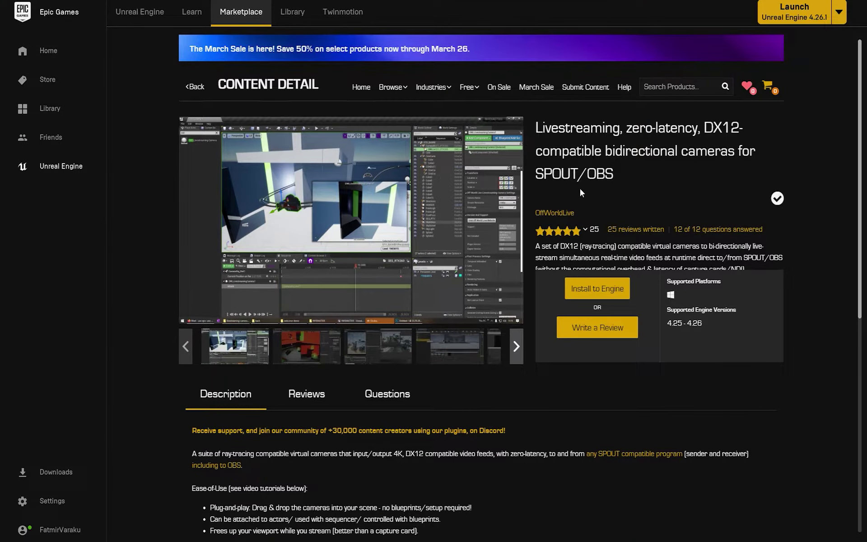
Confirm the Spout/OBS camera plugin is already installed on all engines, then close the Epic Games Launcher
left_click(595, 292)
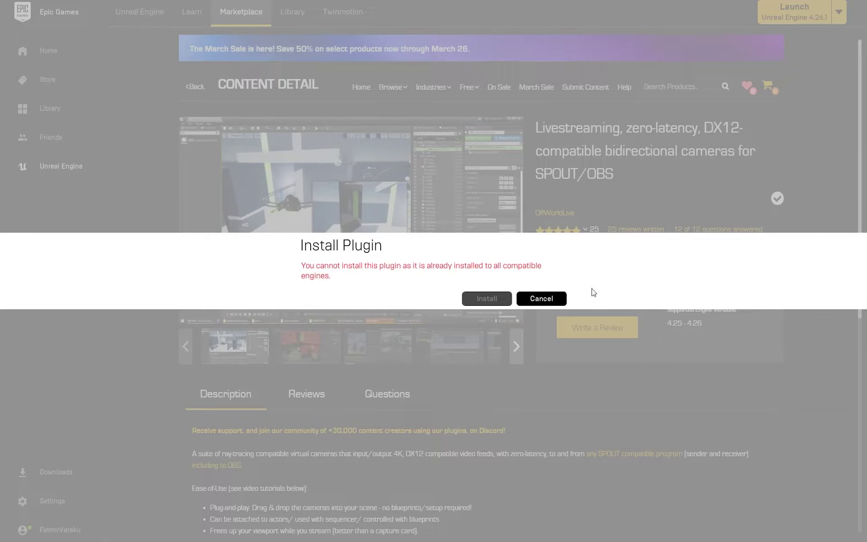
left_click(537, 297)
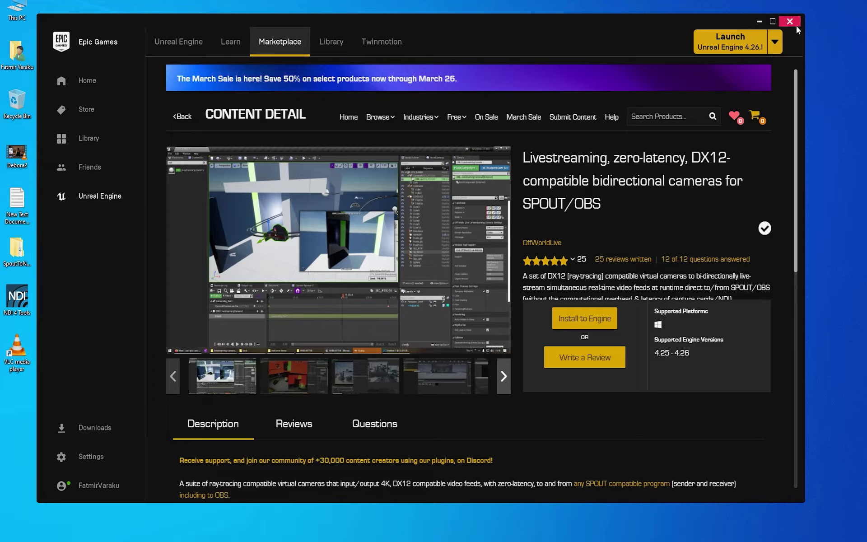
left_click(794, 23)
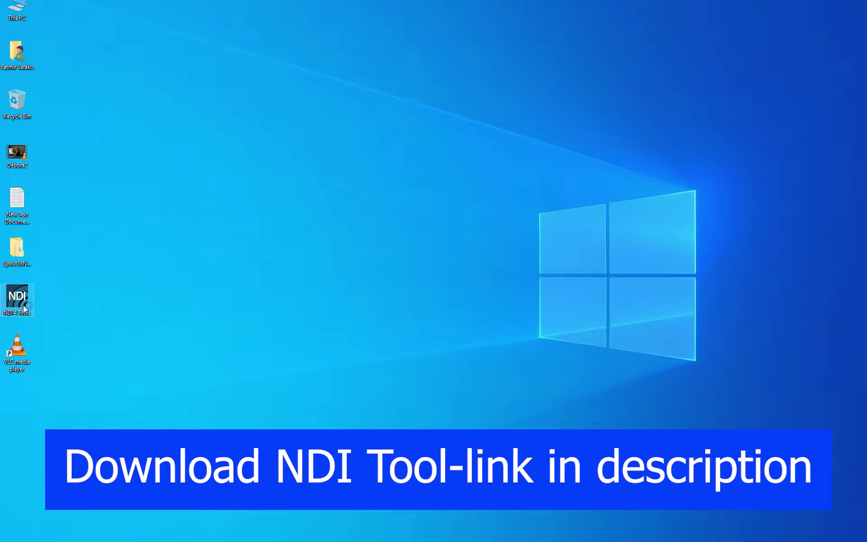
Launch the NDI 4 Tools installer, accept the license, and keep the default install folder
double_click(23, 305)
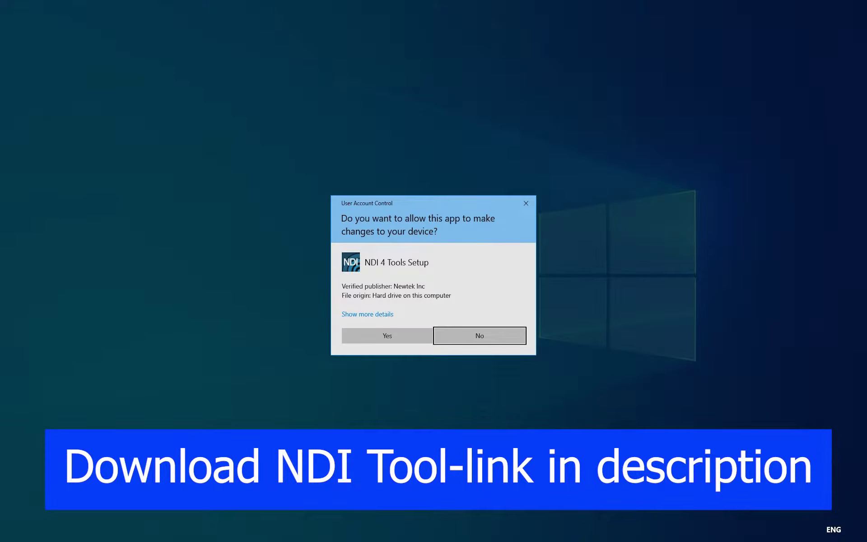
left_click(383, 340)
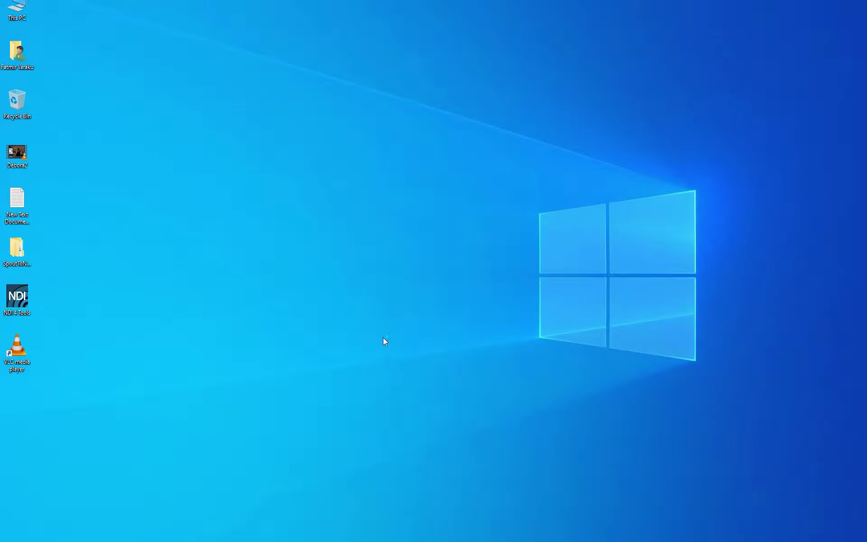
left_click(372, 318)
left_click(480, 347)
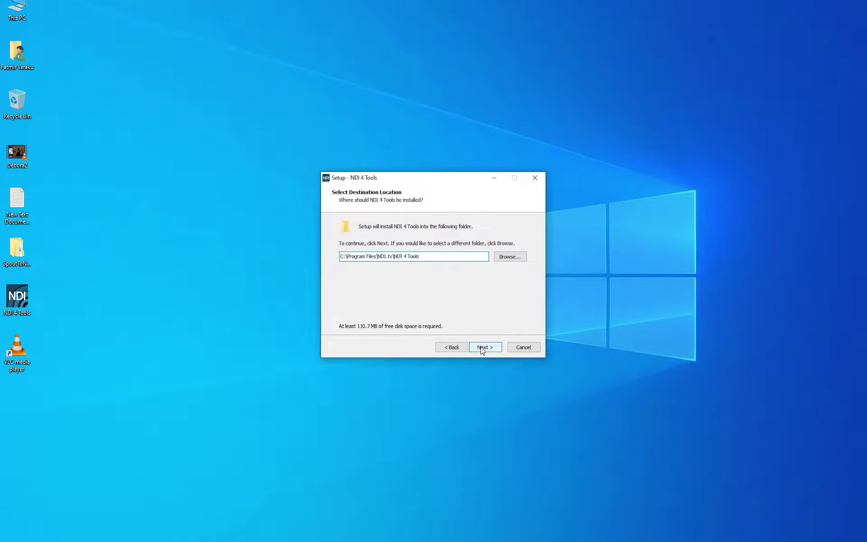
left_click(482, 348)
Exclude Webcam Input and NDI|HX v1 Drivers, include the VLC plugin, and install
scroll(444, 282, "down", 3)
scroll(444, 281, "down", 1)
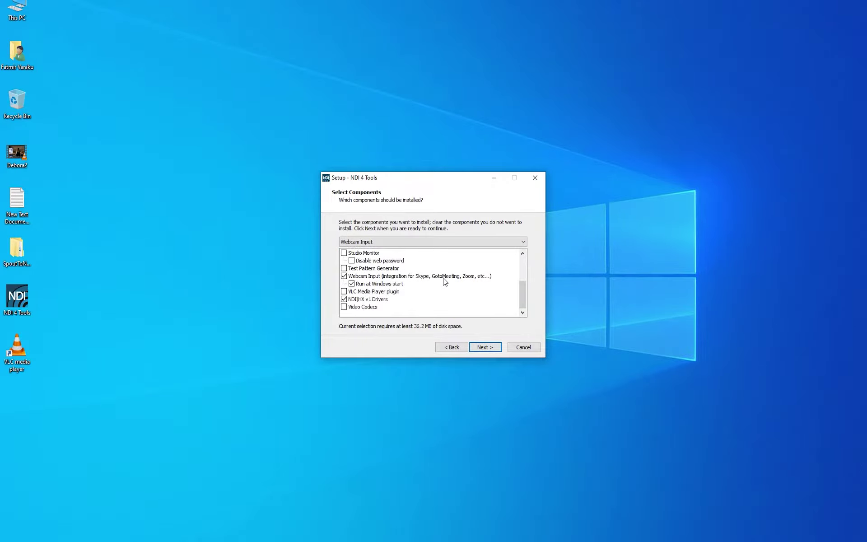
left_click(344, 276)
left_click(344, 299)
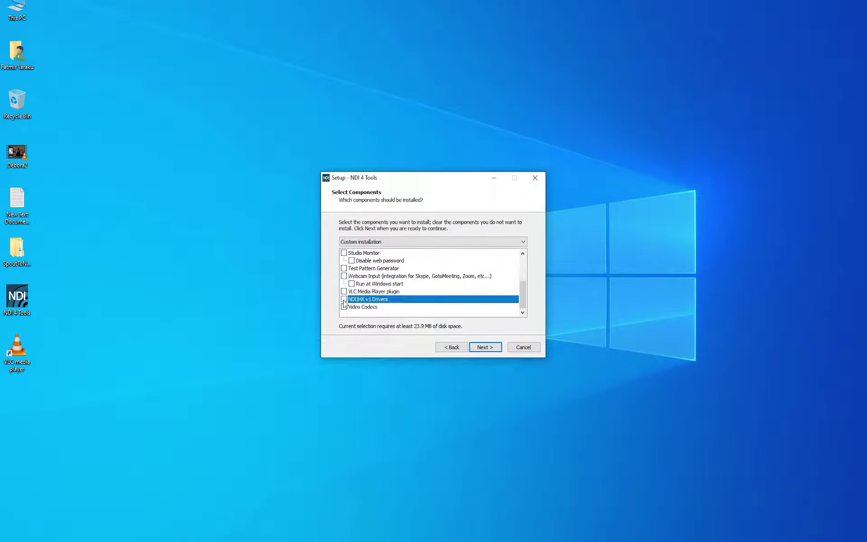
left_click(344, 292)
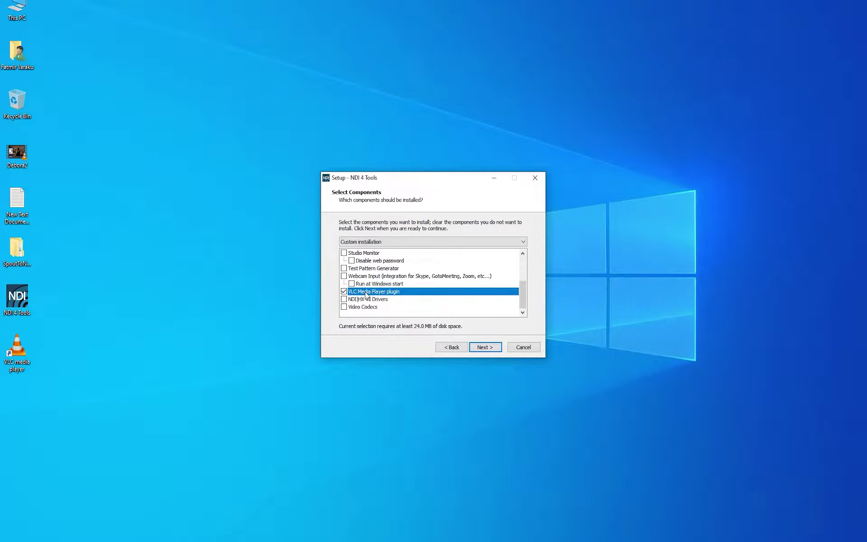
left_click(486, 347)
left_click(486, 348)
left_click(485, 348)
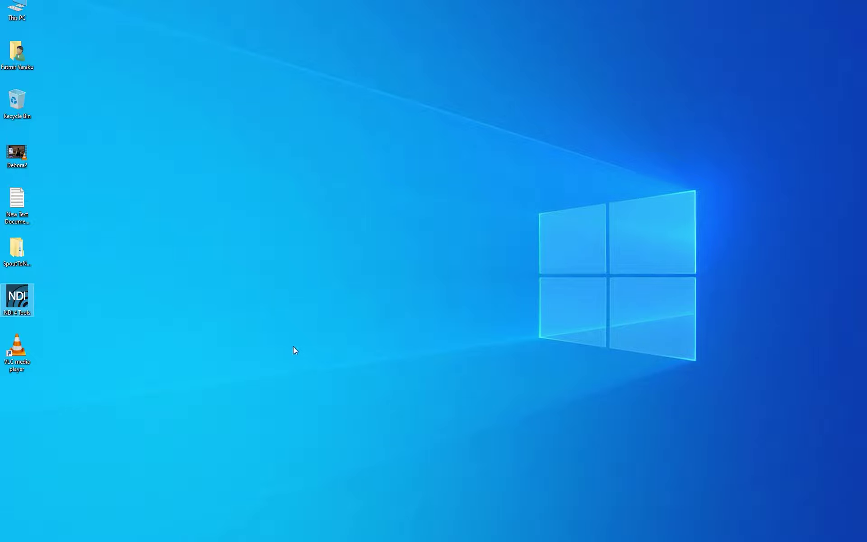
In VLC Preferences, save the video output as NDI video output, then drop Debora2.mp4 into the playlist
double_click(17, 348)
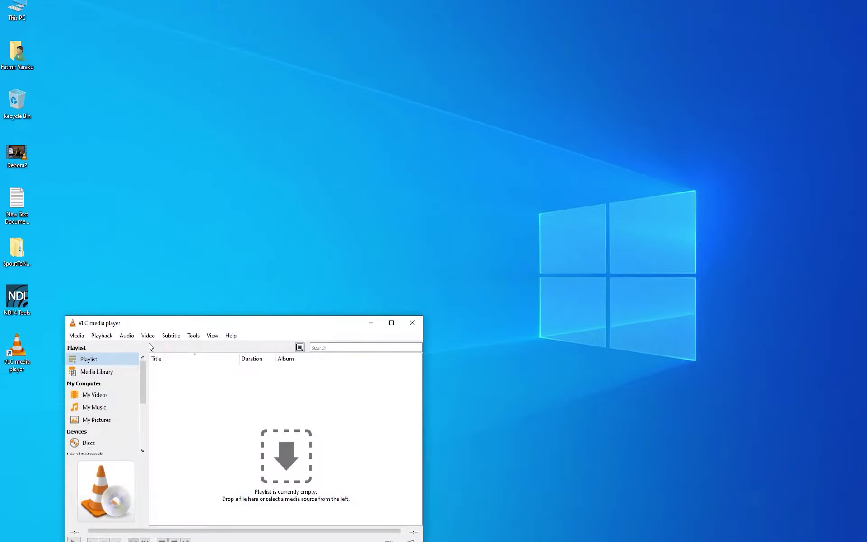
left_click_drag(172, 323, 332, 161)
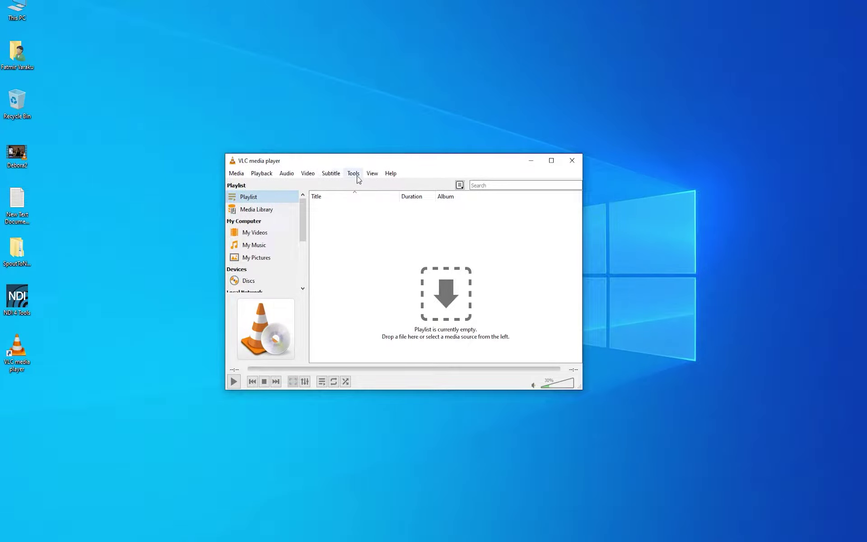
left_click(357, 177)
left_click(370, 285)
left_click(212, 176)
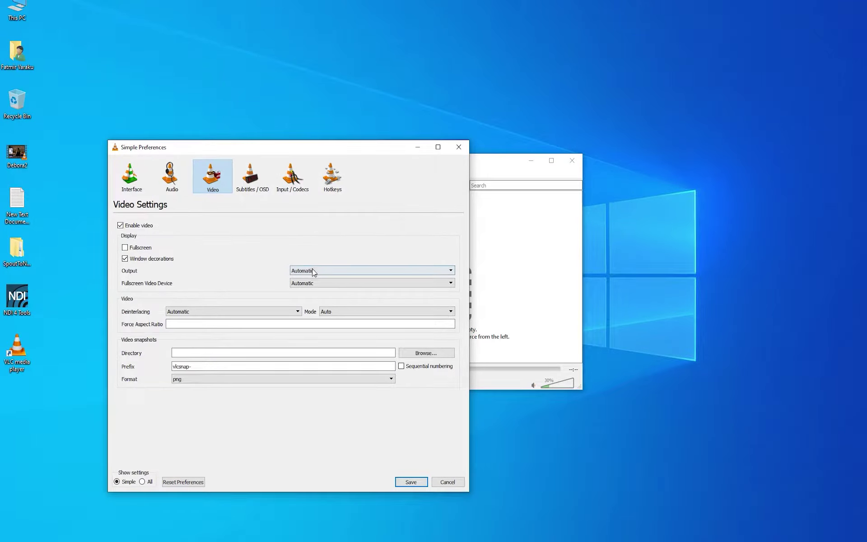
left_click(313, 271)
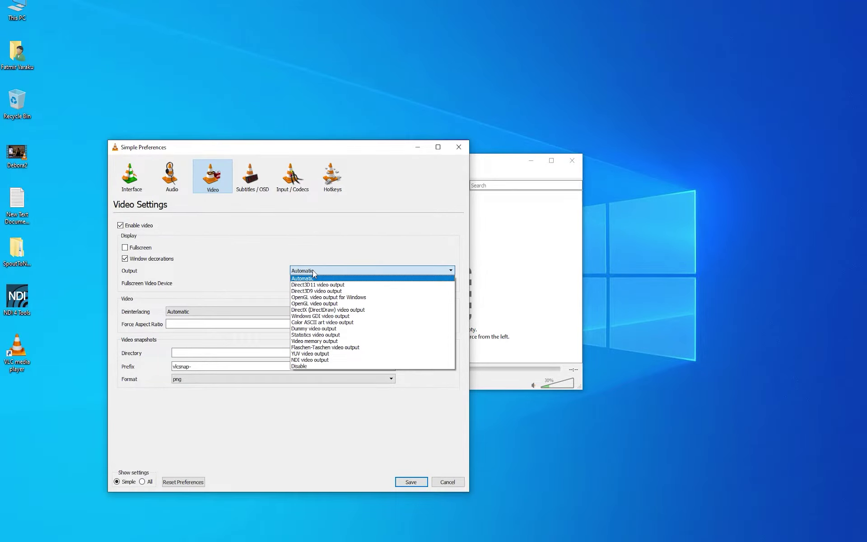
left_click(315, 360)
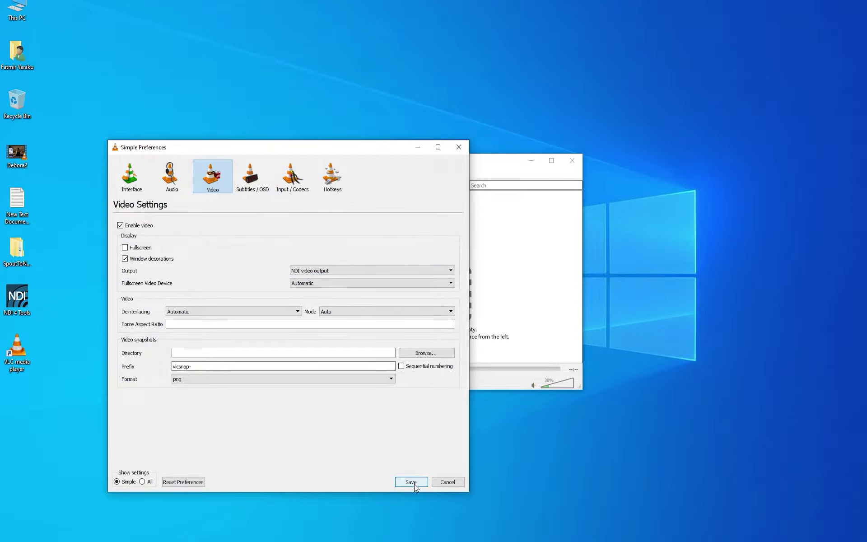
left_click(412, 483)
left_click_drag(368, 165, 343, 163)
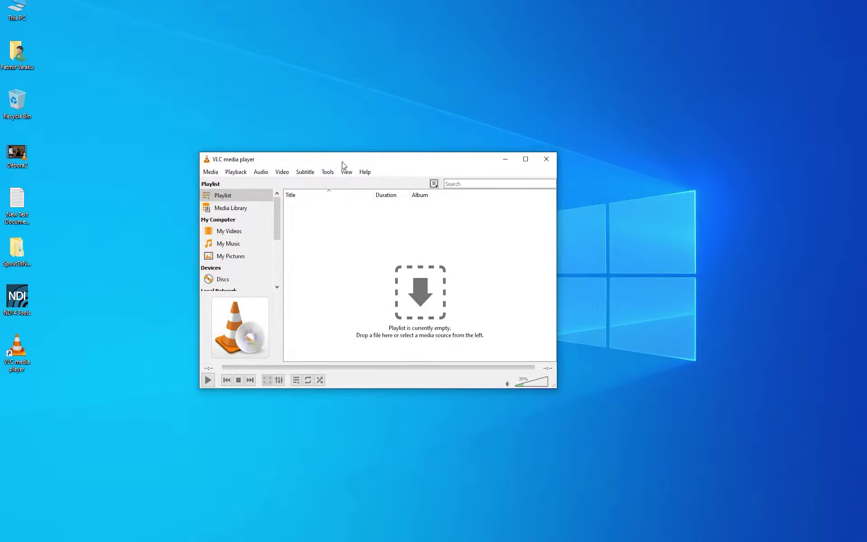
left_click_drag(17, 154, 307, 218)
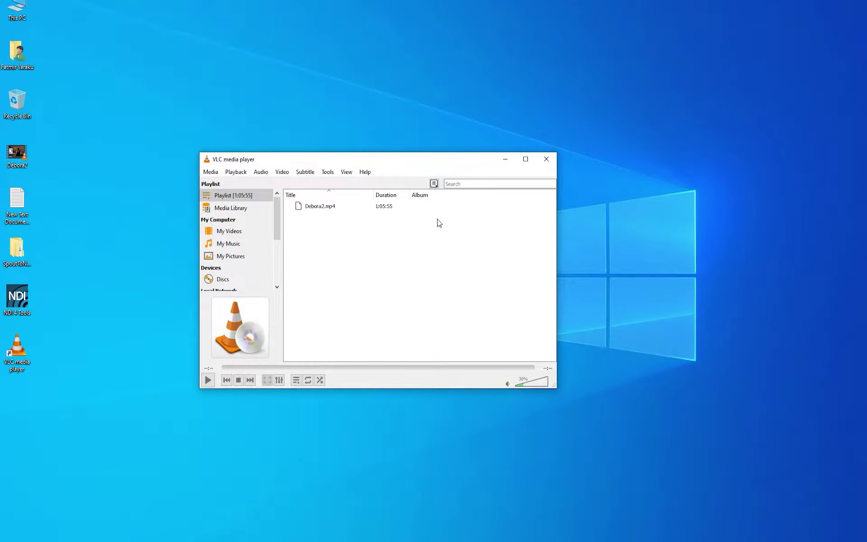
Run NDI to Spout from SpoutToNDI_2006\SpoutToNDI\bin, placing it right of VLC
left_click(506, 161)
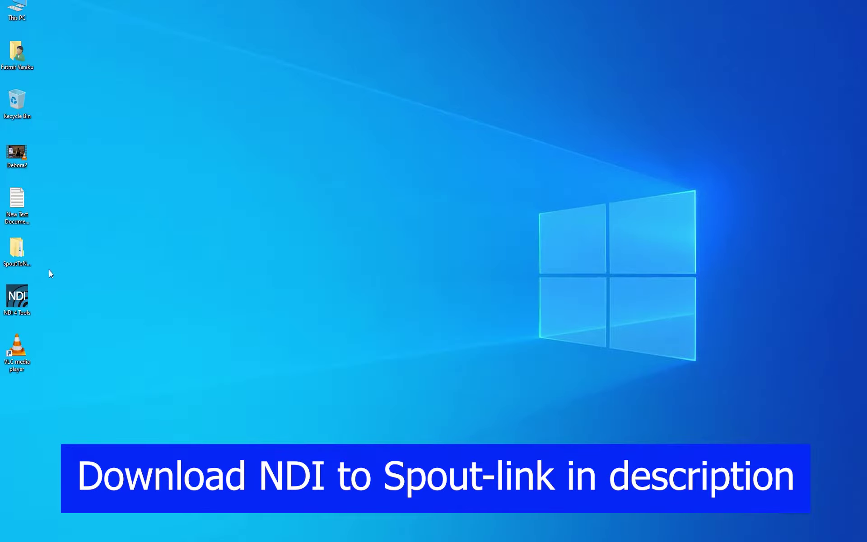
double_click(17, 257)
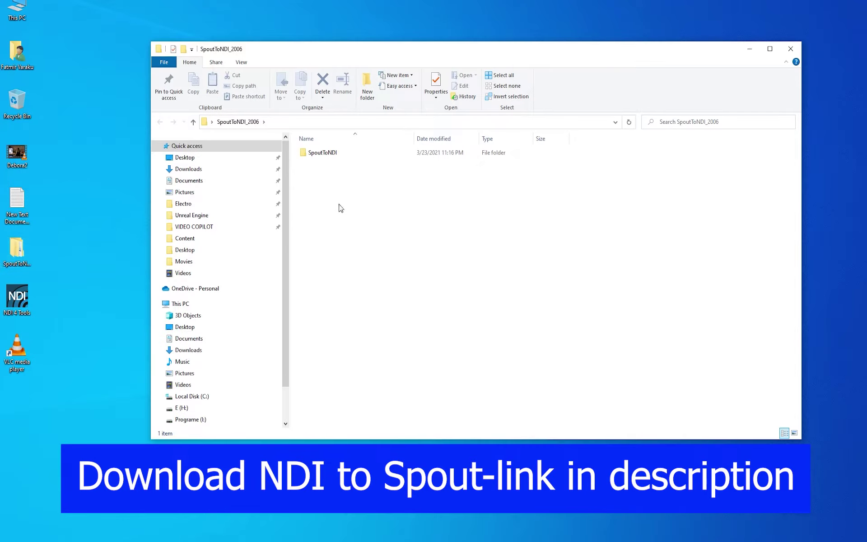
double_click(325, 156)
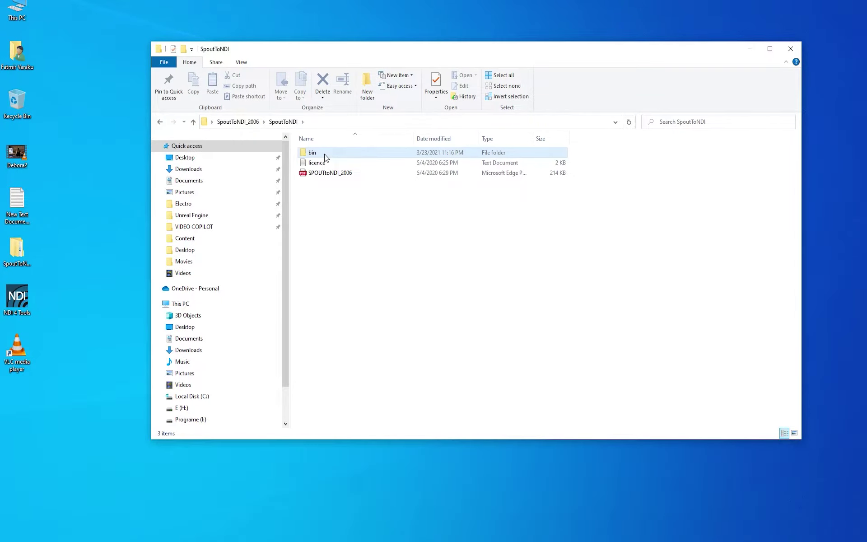
double_click(324, 154)
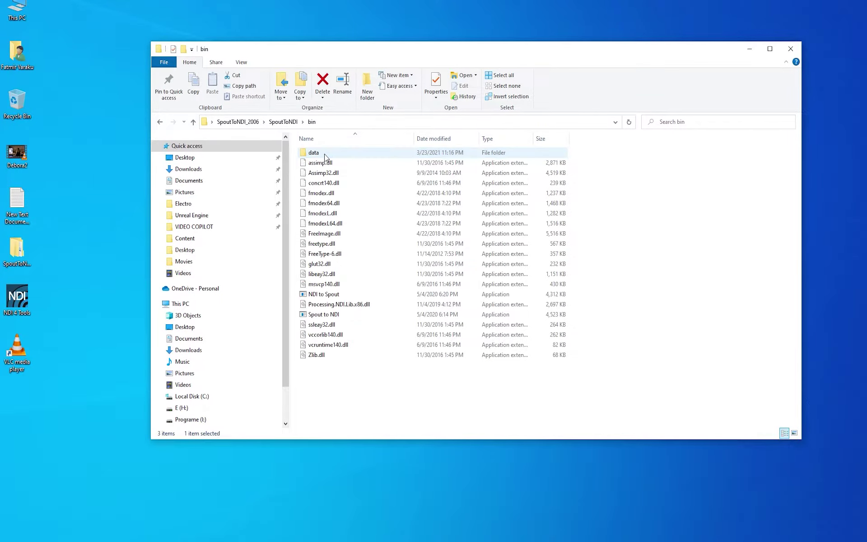
double_click(330, 296)
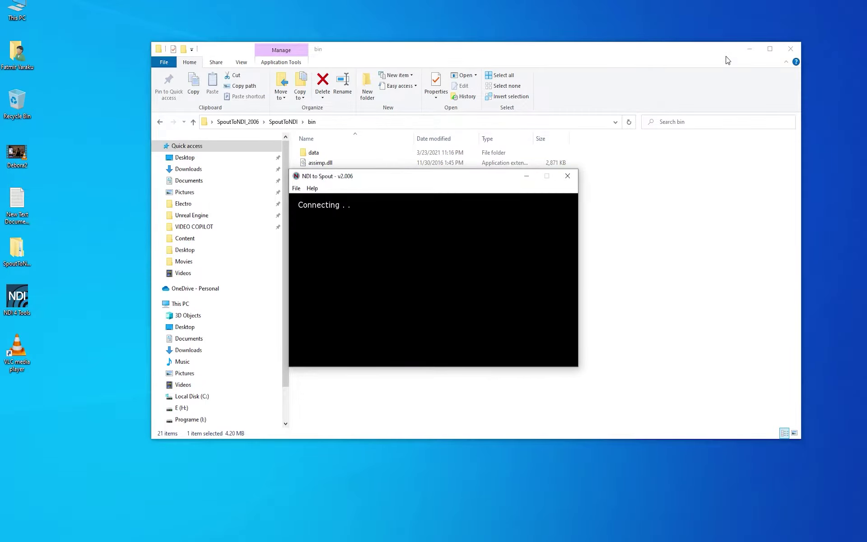
left_click(750, 49)
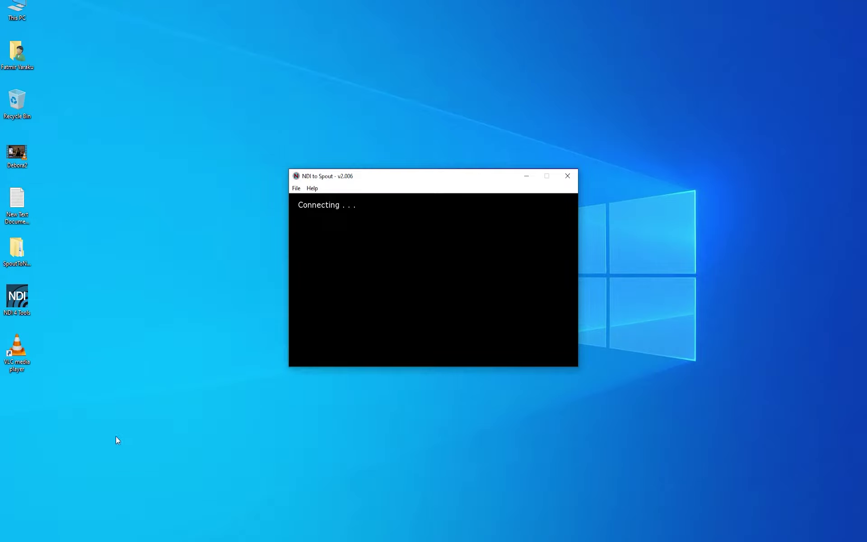
left_click_drag(366, 176, 610, 176)
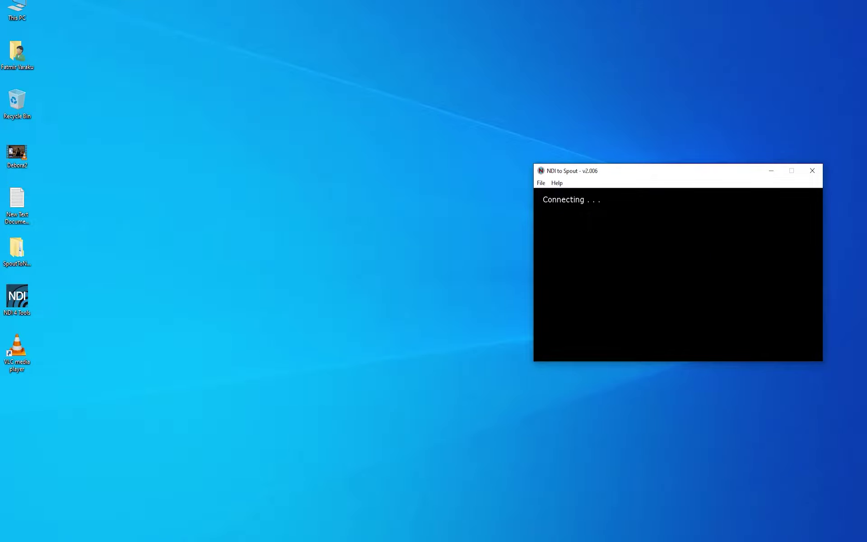
left_click_drag(326, 161, 229, 148)
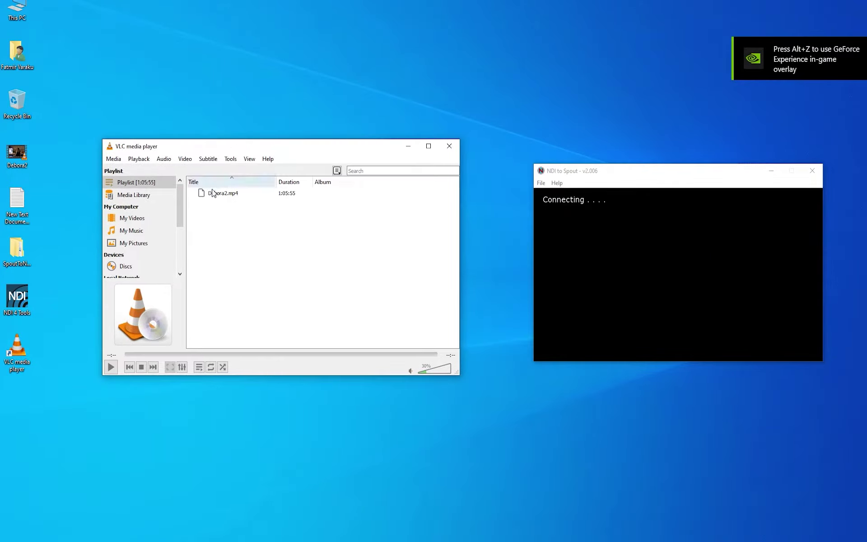
Play Debora2.mp4 so NDI to Spout receives the 640x360 feed, then minimize both windows
double_click(213, 192)
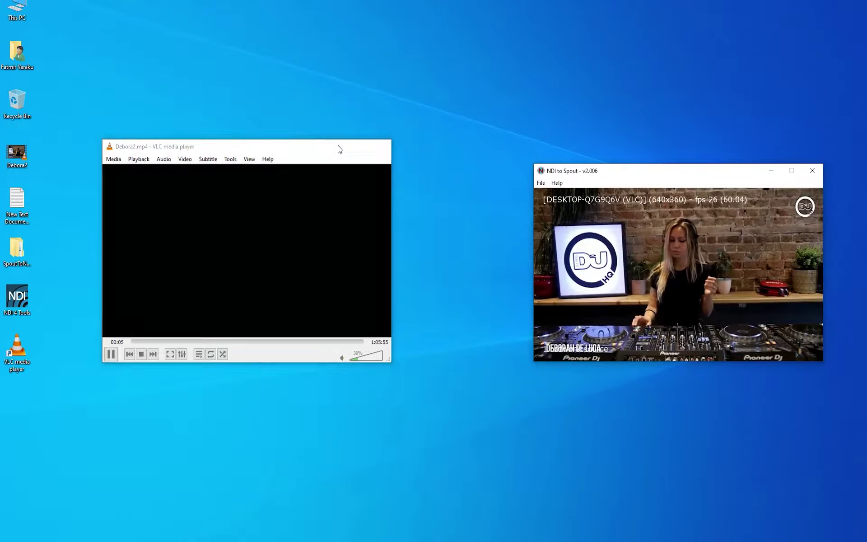
left_click(339, 149)
left_click_drag(651, 169, 542, 159)
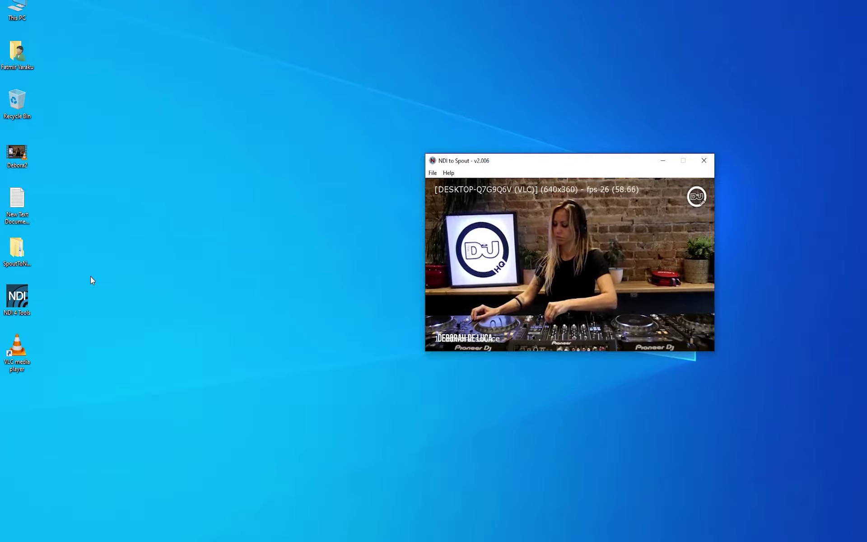
left_click(663, 160)
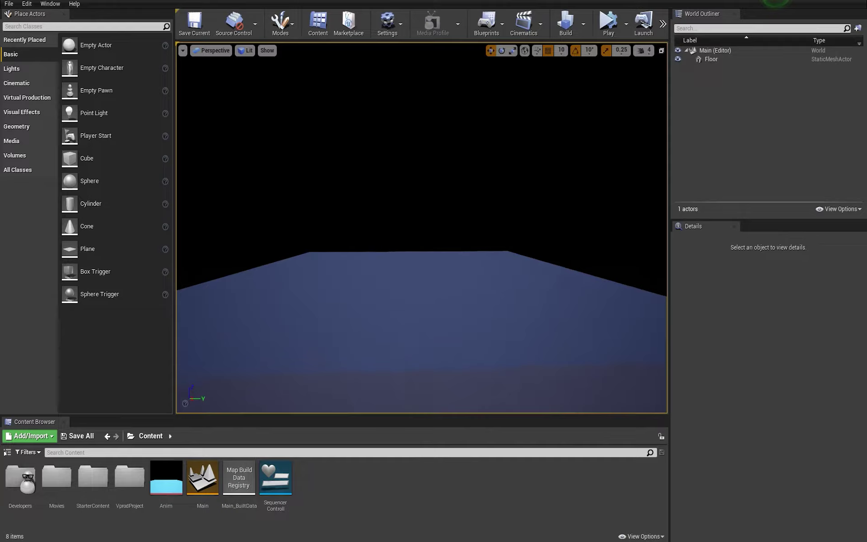
left_click(27, 3)
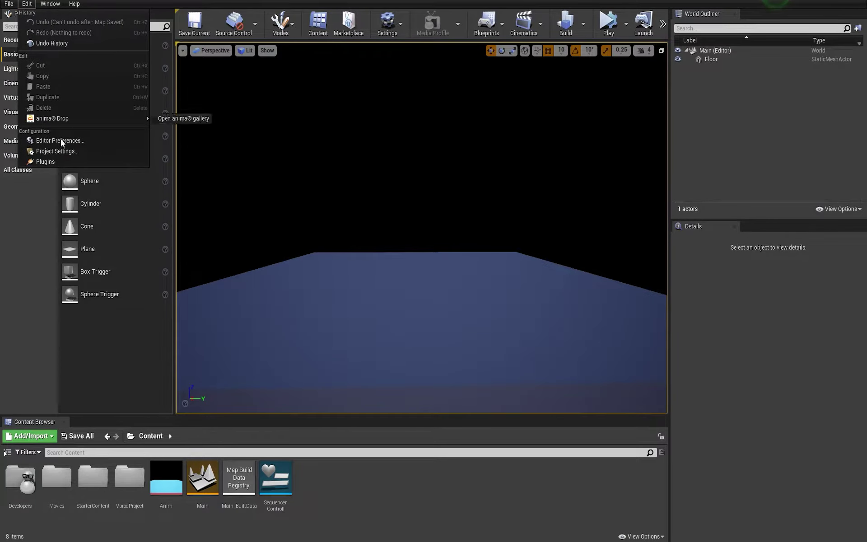
left_click(53, 160)
left_click(467, 74)
type("off")
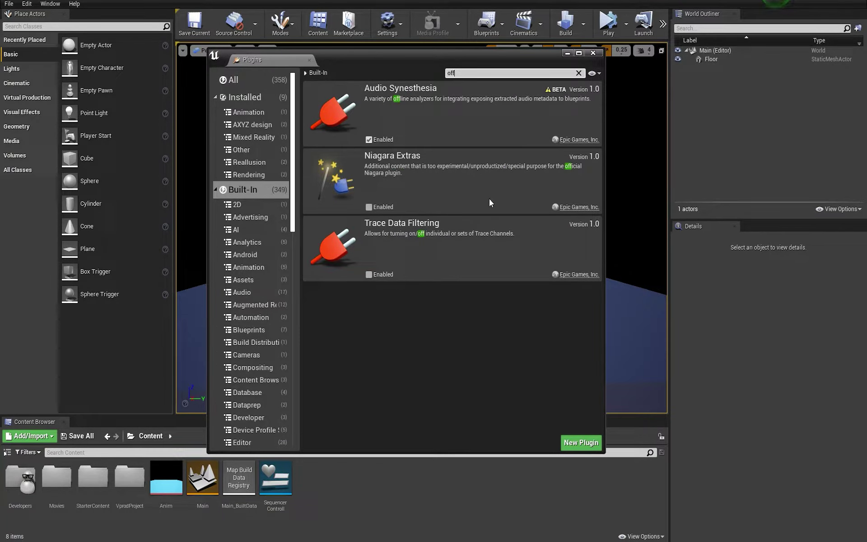
left_click(254, 100)
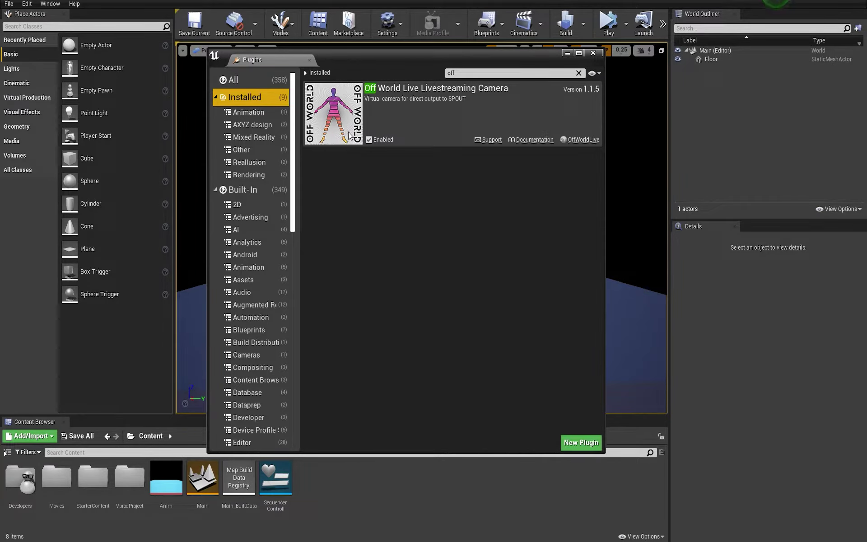
left_click(594, 53)
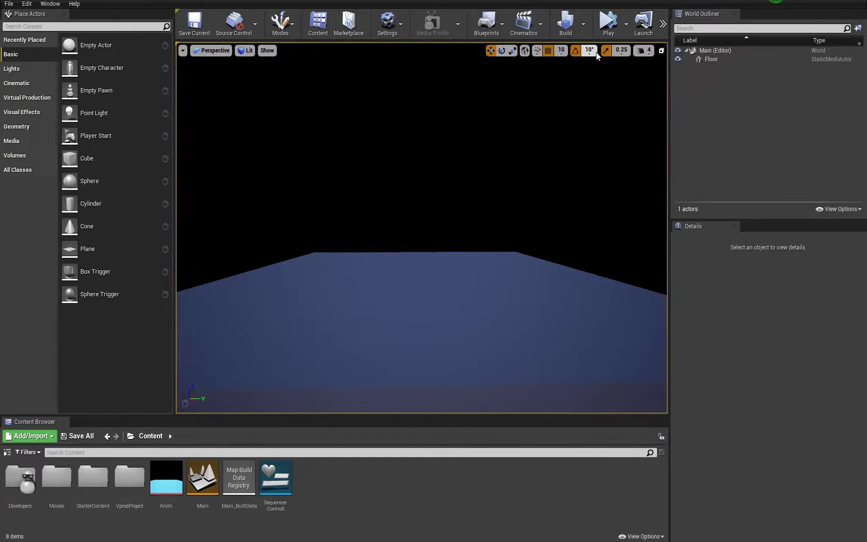
Find OWLSpoutReceiver under All Classes with 'ow', place it near the floor, and select OWLSpoutReceiver1
left_click(23, 169)
left_click(45, 29)
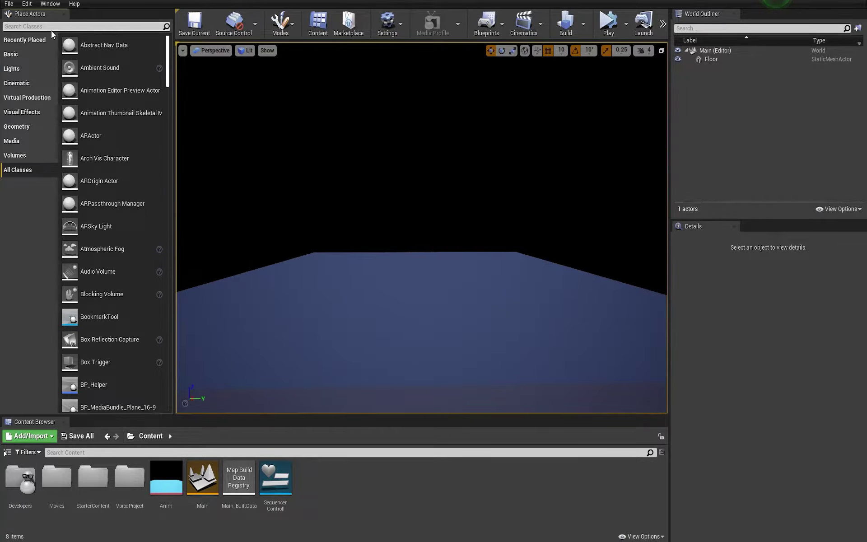
type("ow")
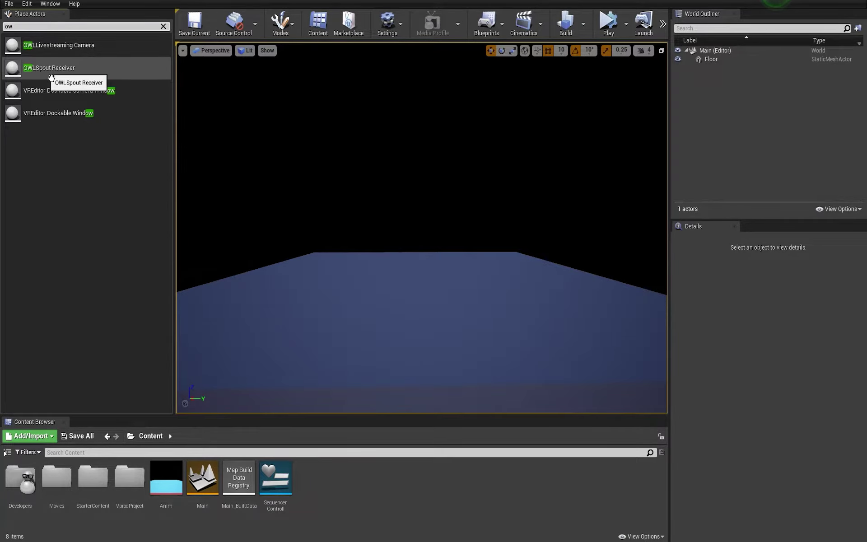
left_click_drag(50, 68, 439, 217)
left_click_drag(463, 250, 454, 274)
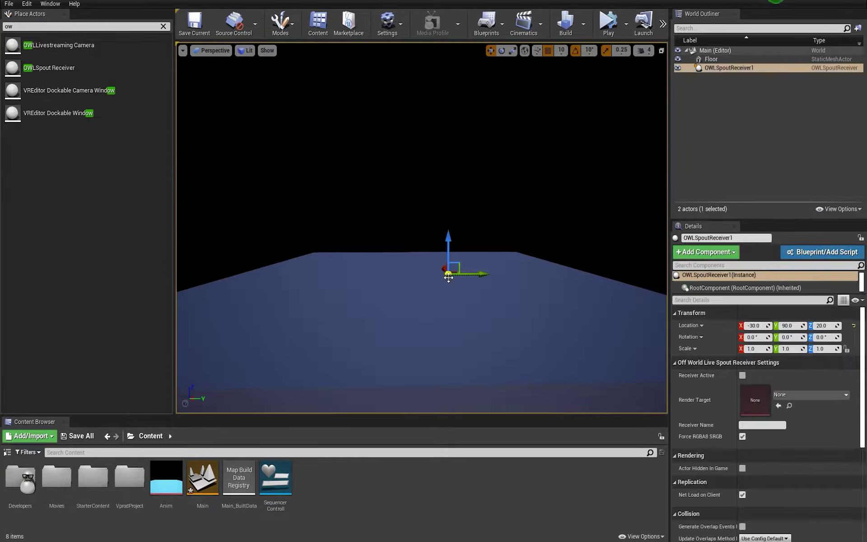
left_click(163, 26)
left_click(18, 54)
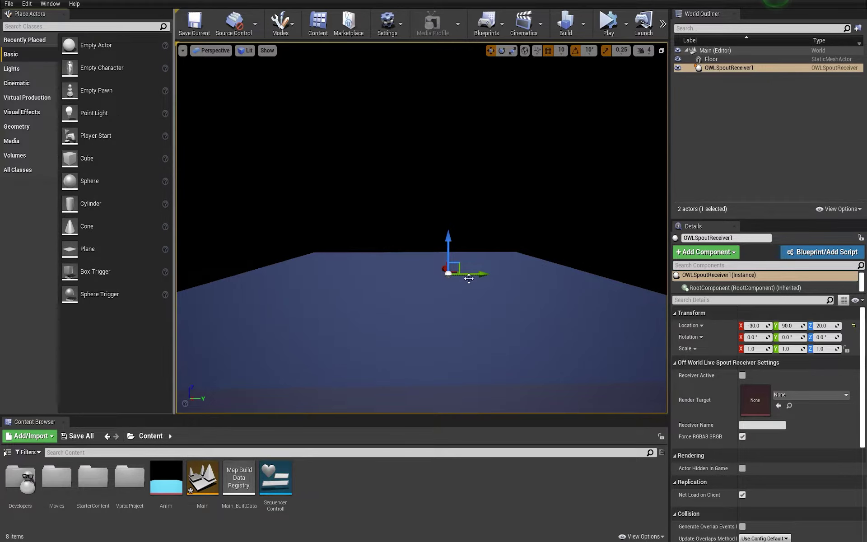
left_click(758, 117)
left_click(728, 67)
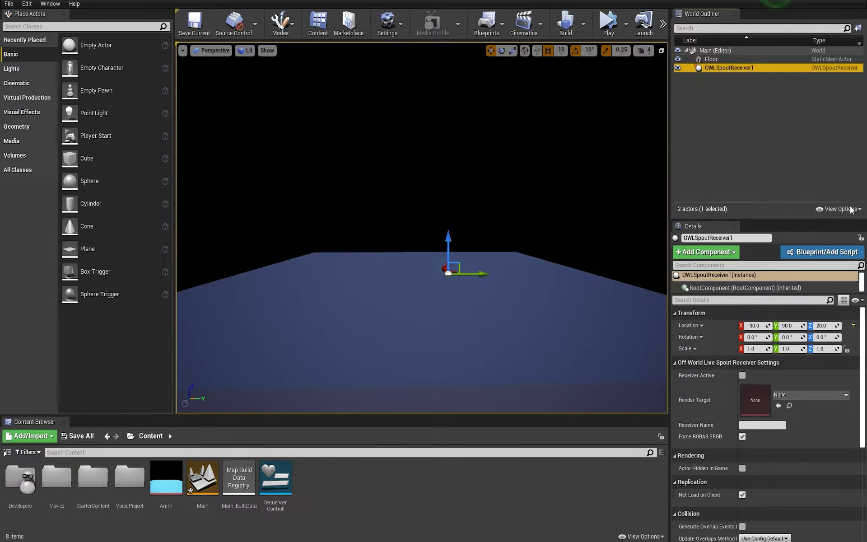
Create and save a new Render Target asset named Target as the receiver's render target
left_click(788, 396)
left_click(769, 182)
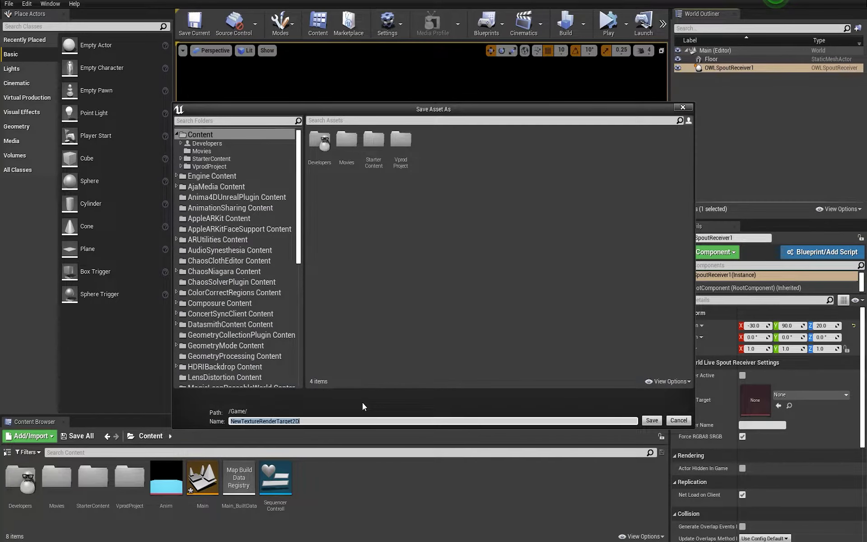
type("Target")
key("Return")
right_click(318, 481)
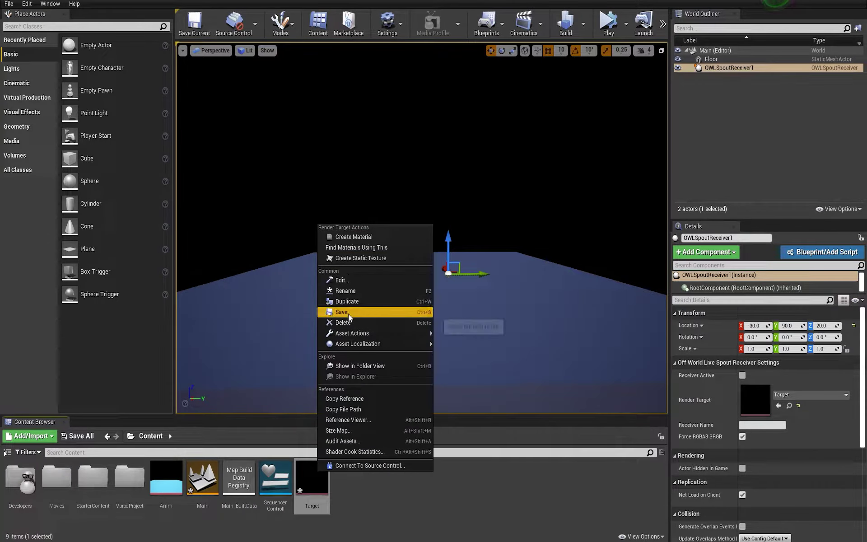
left_click(349, 312)
Set the Target render target to Size X 1920 and Size Y 1080, and save it
double_click(325, 481)
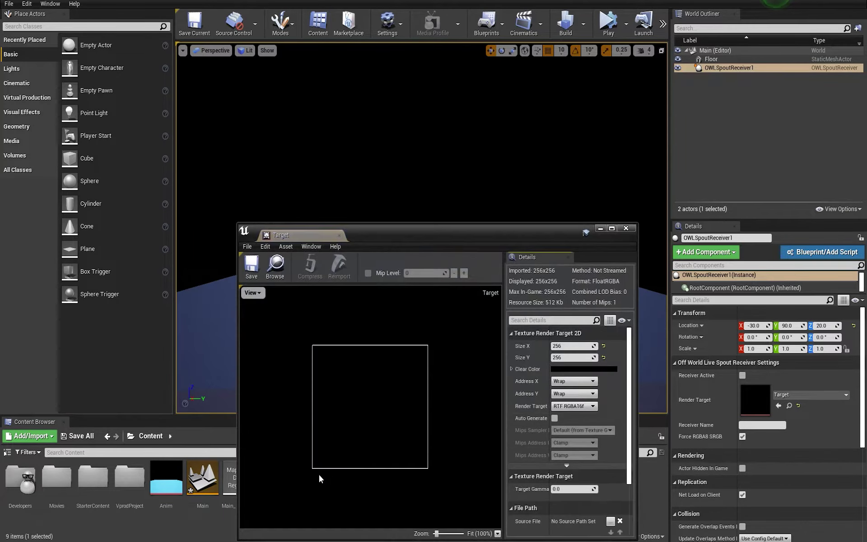
left_click(571, 348)
type("1920")
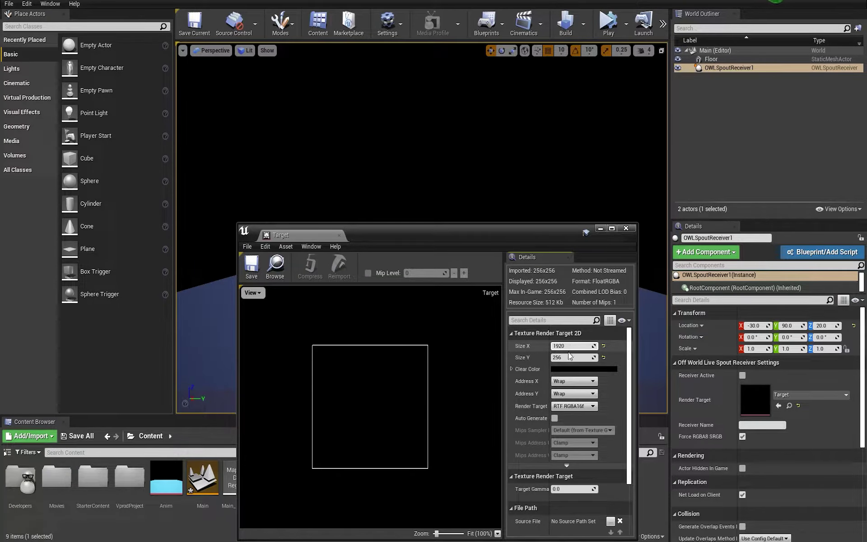
left_click(570, 357)
type("1080")
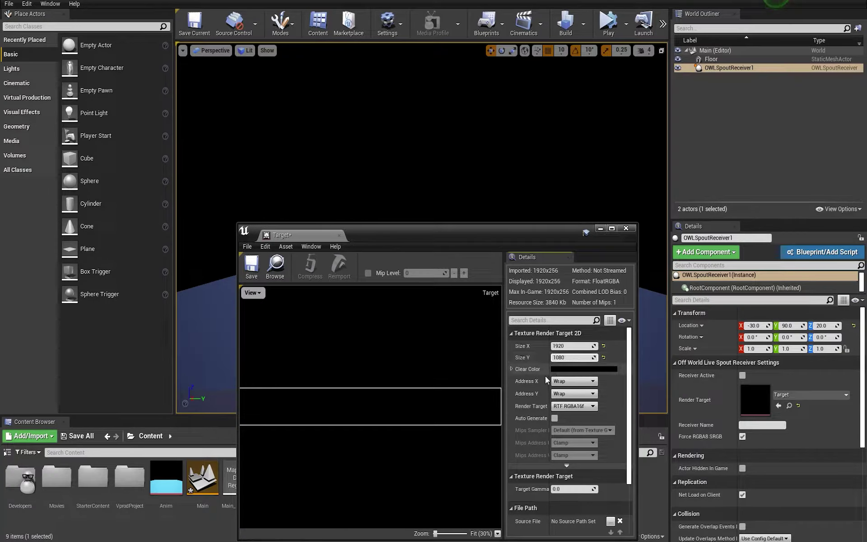
left_click(256, 273)
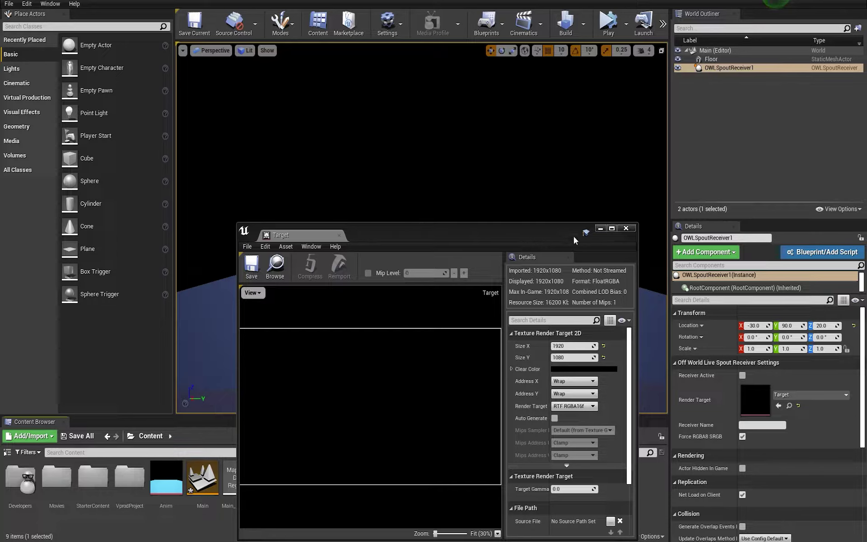
left_click(627, 228)
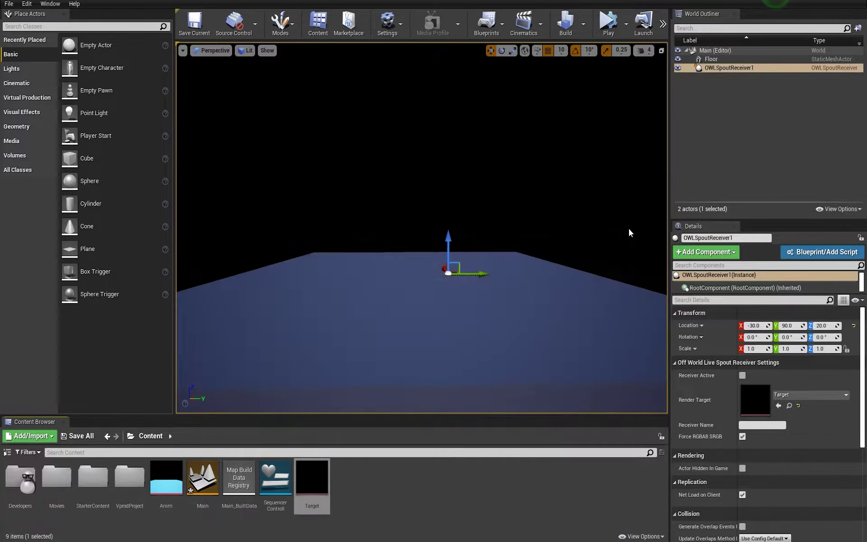
Create a material from the Target texture, name it ReceiverMat, and save it
right_click(319, 490)
left_click(371, 260)
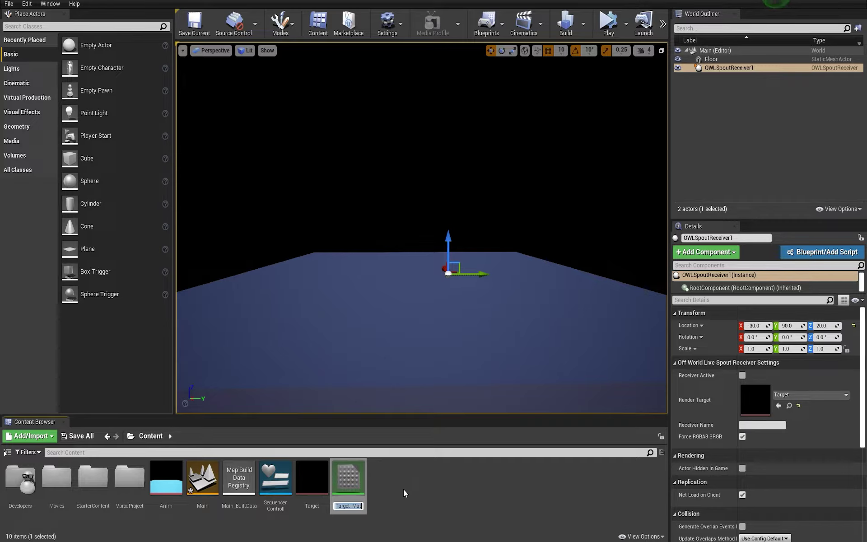
type("Rec")
type("e")
type("iver")
type("Mat")
key("Return")
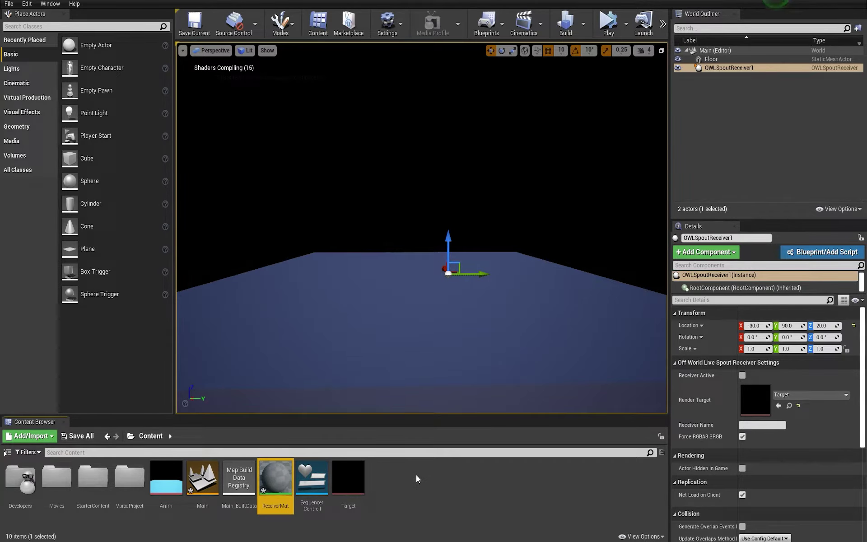
right_click(283, 494)
left_click(308, 315)
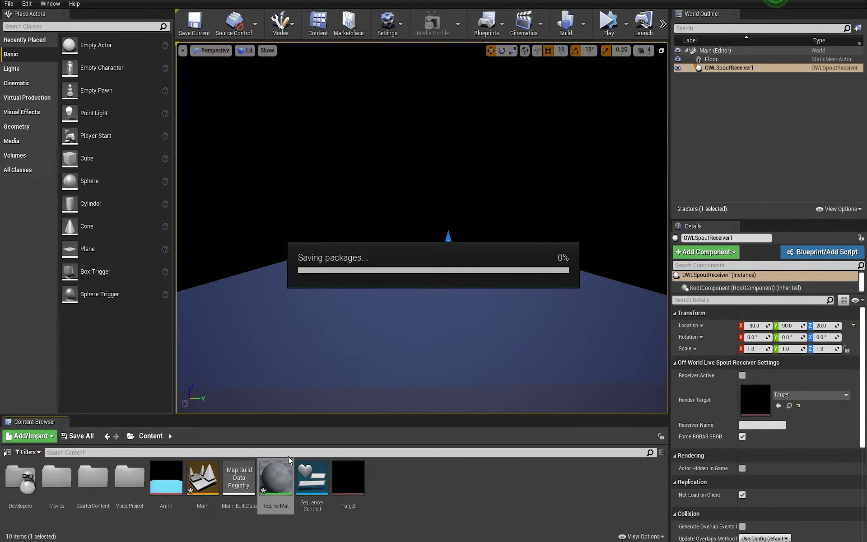
In ReceiverMat's material editor, wire the Texture Sample RGB into Emissive Color
double_click(283, 483)
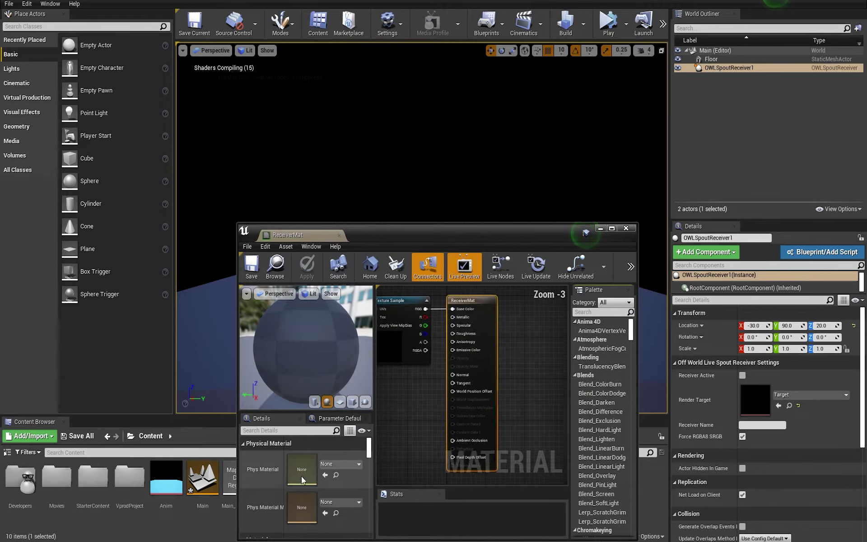
left_click(613, 229)
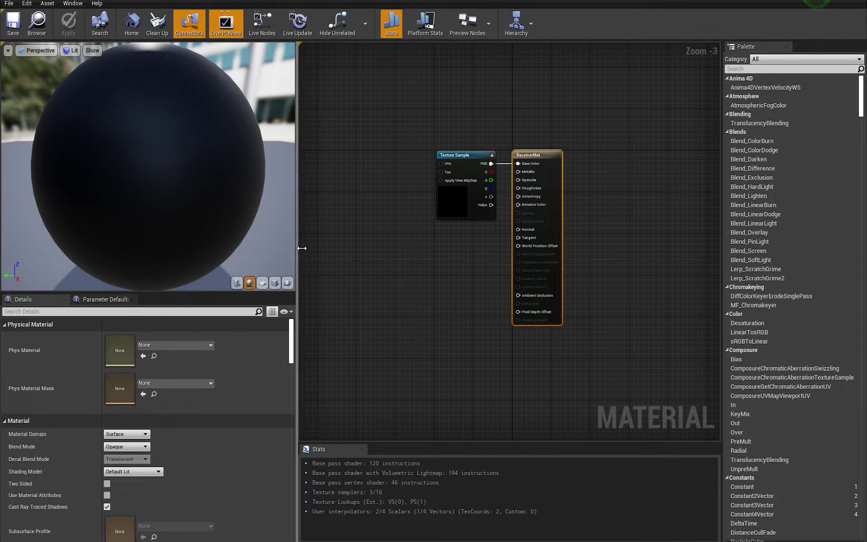
left_click_drag(298, 245, 202, 248)
left_click_drag(450, 234, 498, 250)
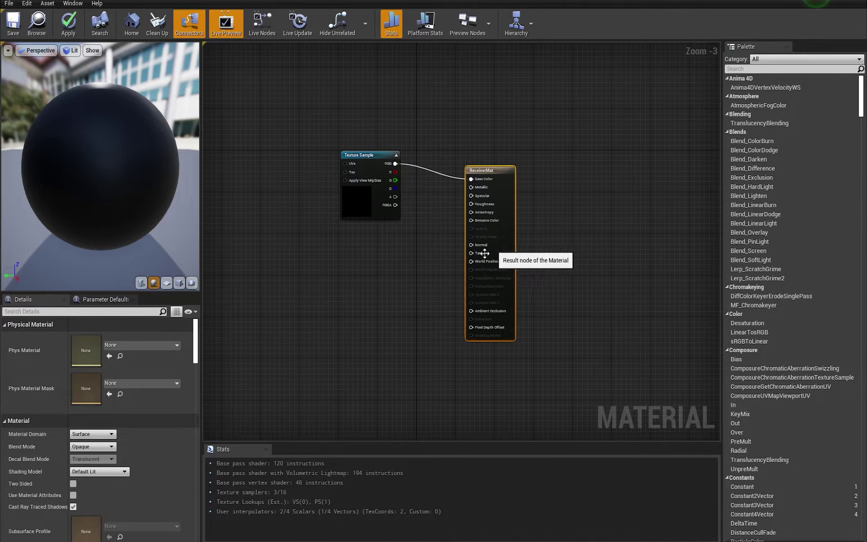
scroll(464, 249, "up", 3)
left_click_drag(364, 124, 497, 210)
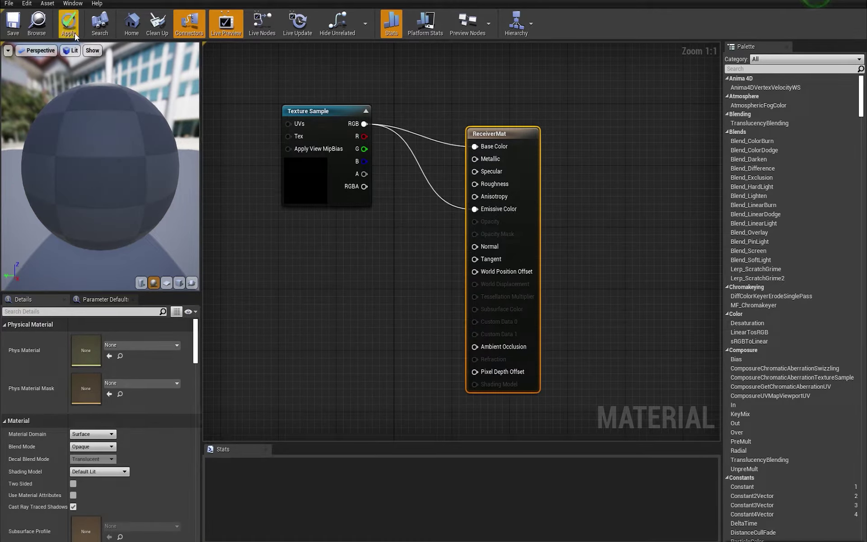
Make ReceiverMat two-sided, apply and save it, then close the material editor
left_click(73, 483)
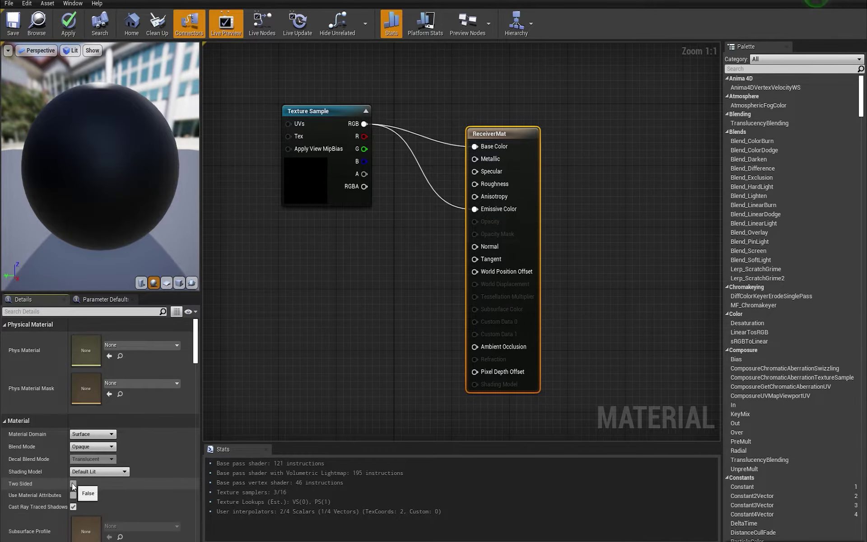
left_click(70, 35)
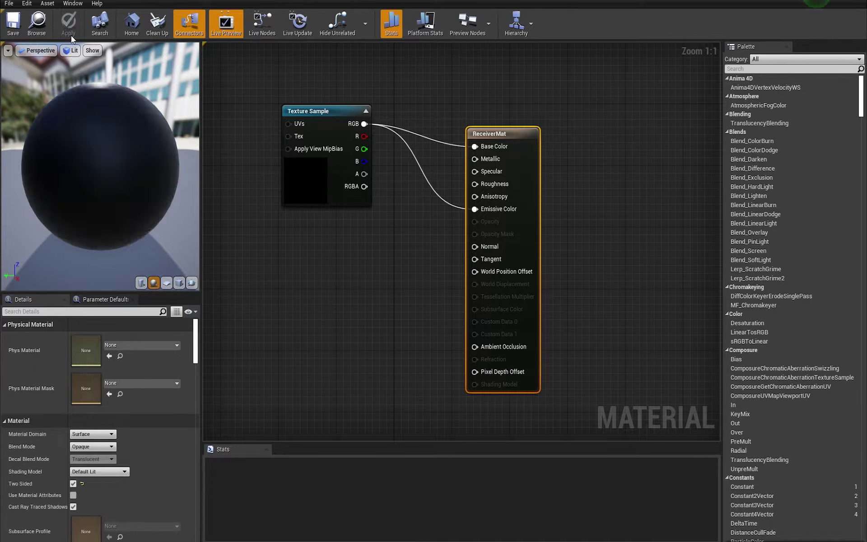
left_click(16, 30)
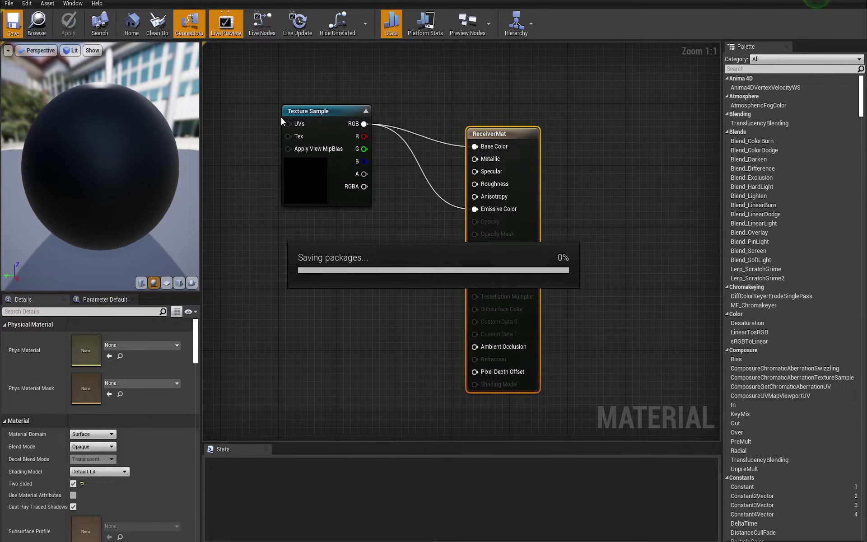
double_click(680, 9)
left_click(780, 56)
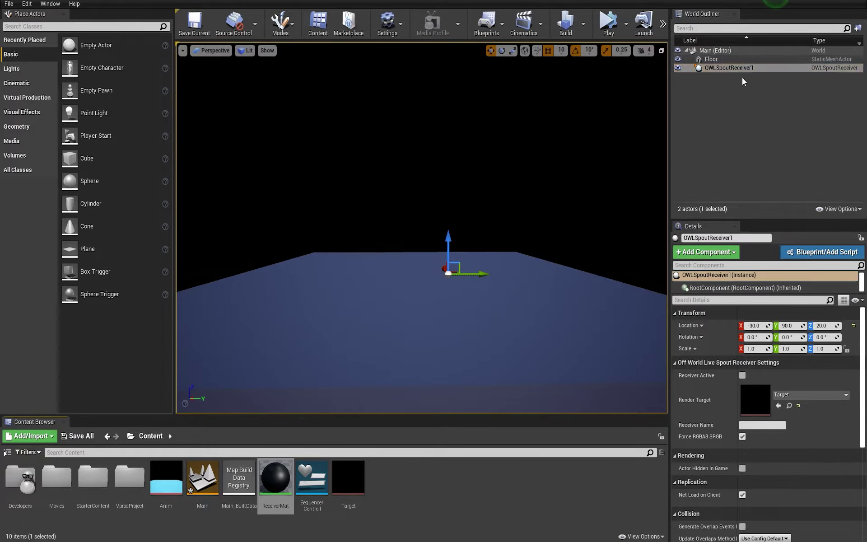
Add a Plane to the level and rotate it 90 on X to stand upright
left_click(720, 156)
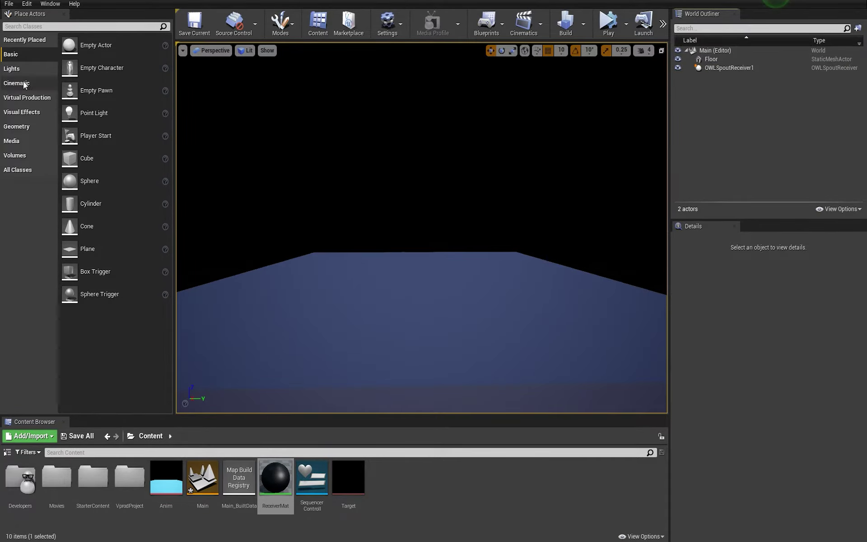
left_click_drag(101, 248, 324, 283)
left_click(415, 294)
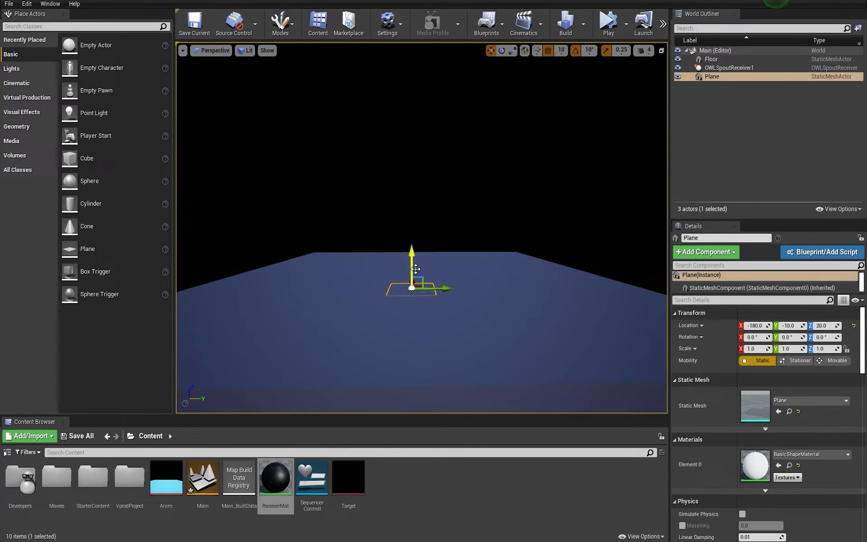
left_click(501, 51)
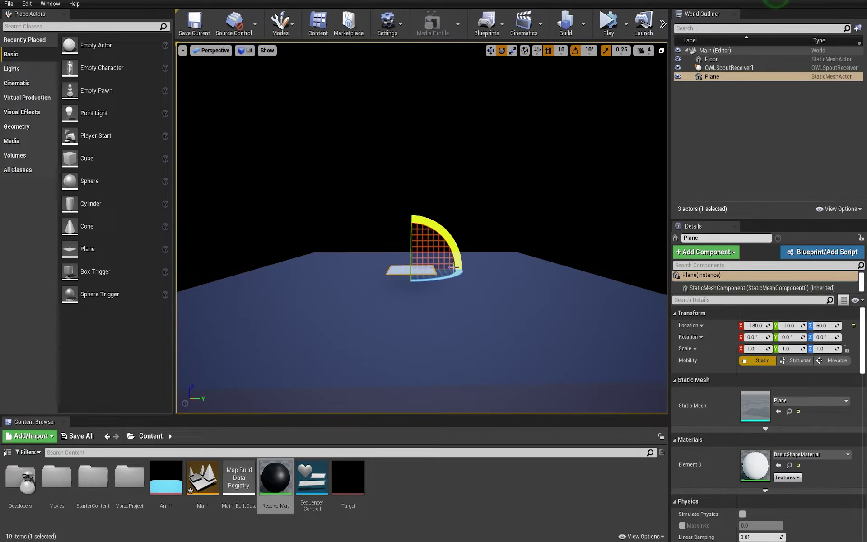
left_click_drag(448, 287, 465, 280)
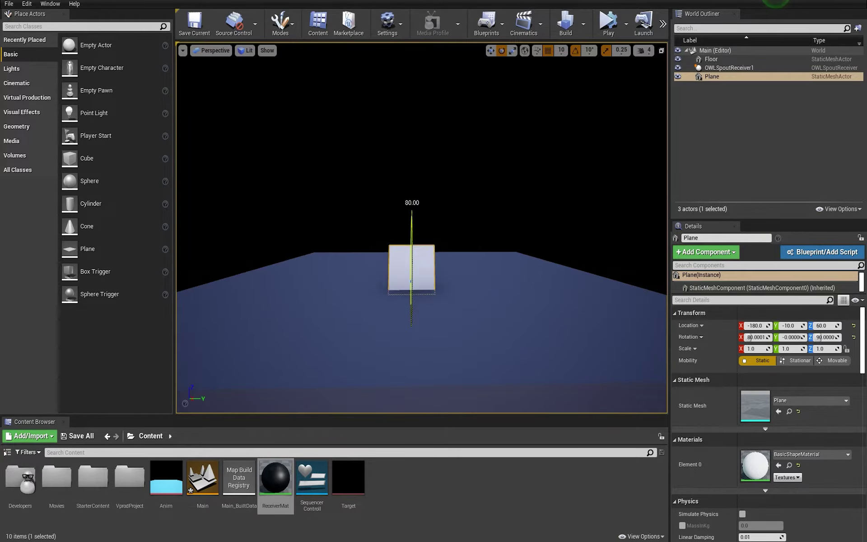
Raise the plane to Z 180 and scale it to X 4.25, Y 2.25
left_click(490, 50)
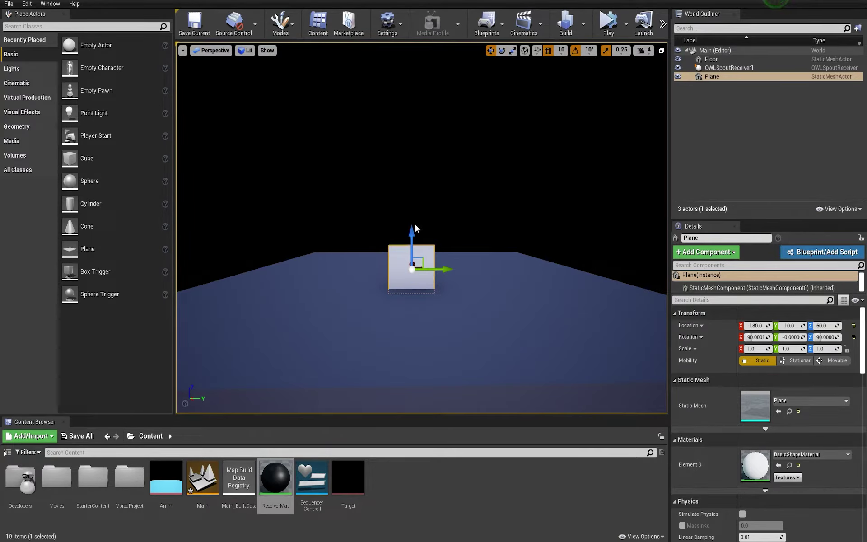
left_click_drag(412, 235, 412, 176)
scroll(461, 226, "up", 2)
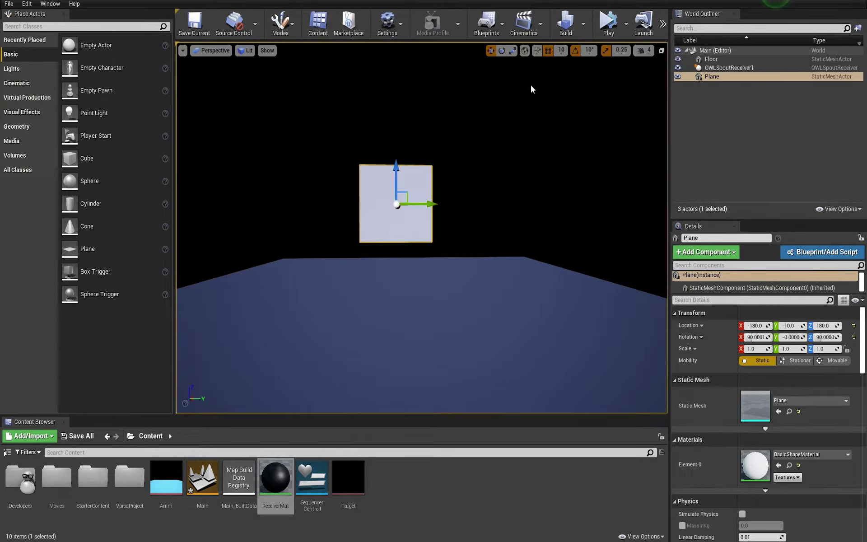
left_click(512, 50)
left_click_drag(422, 219, 474, 212)
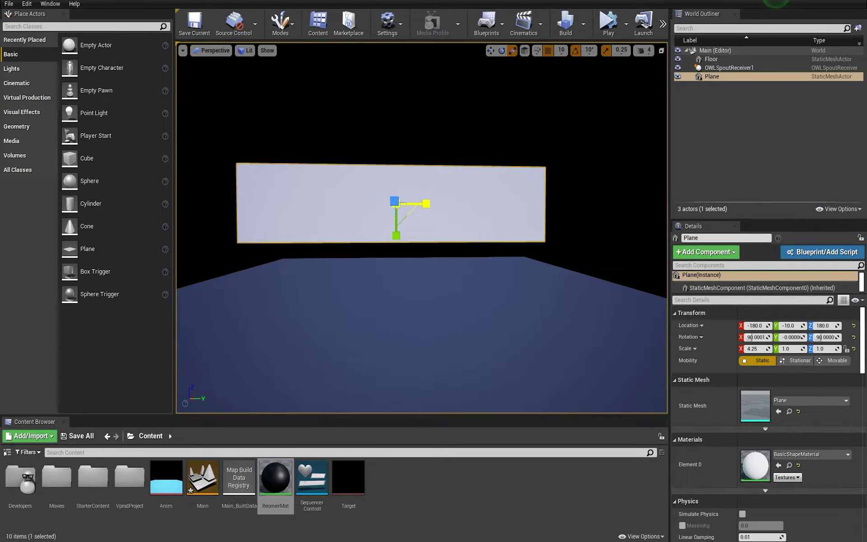
left_click_drag(404, 244, 404, 276)
Apply ReceiverMat to the plane and reselect OWLSpoutReceiver1
mouse_move(451, 244)
right_mouse_down()
mouse_move(489, 246)
mouse_move(473, 238)
right_mouse_up()
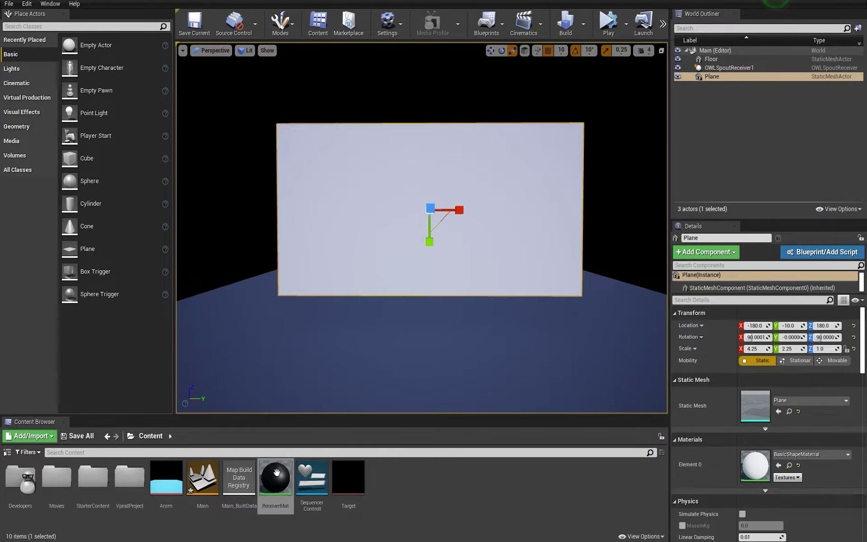
left_click_drag(277, 473, 385, 258)
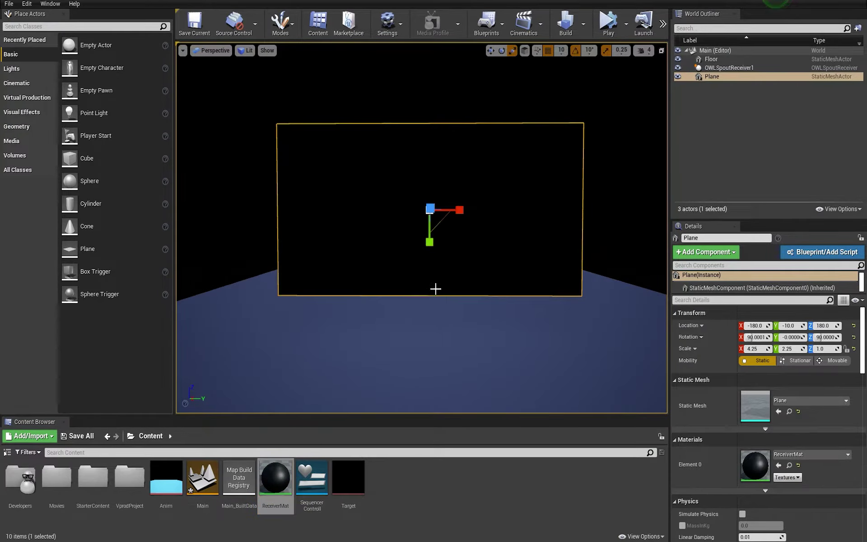
right_click_drag(435, 289, 420, 282)
left_click(724, 68)
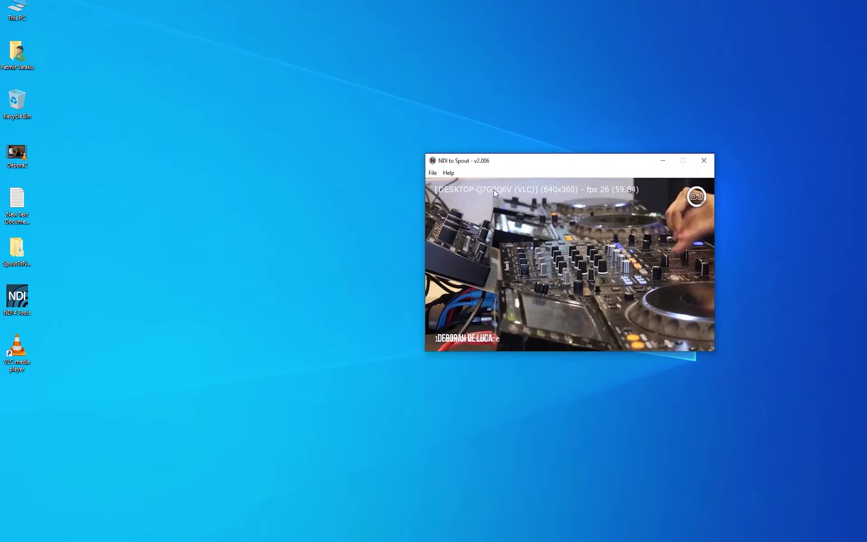
Minimize NDI to Spout, copy the VLC stream's source name from the desktop notes file, and close Notepad
left_click(660, 162)
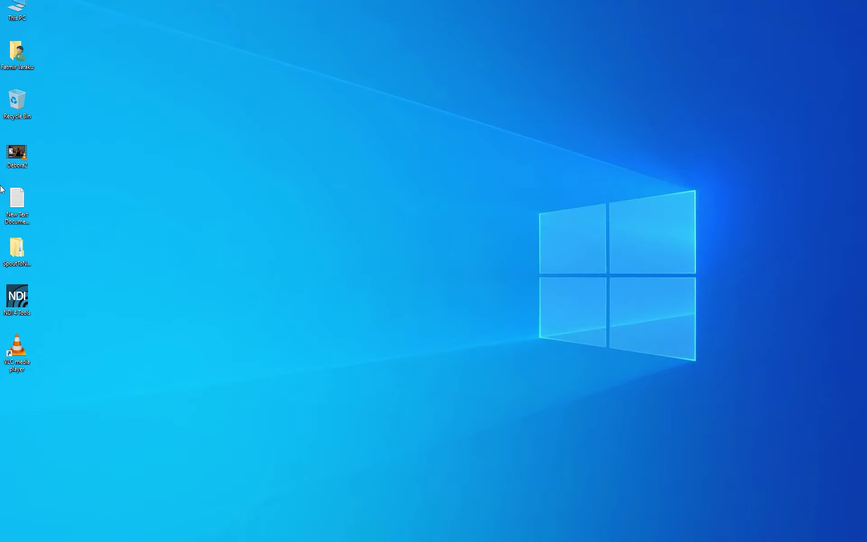
double_click(12, 204)
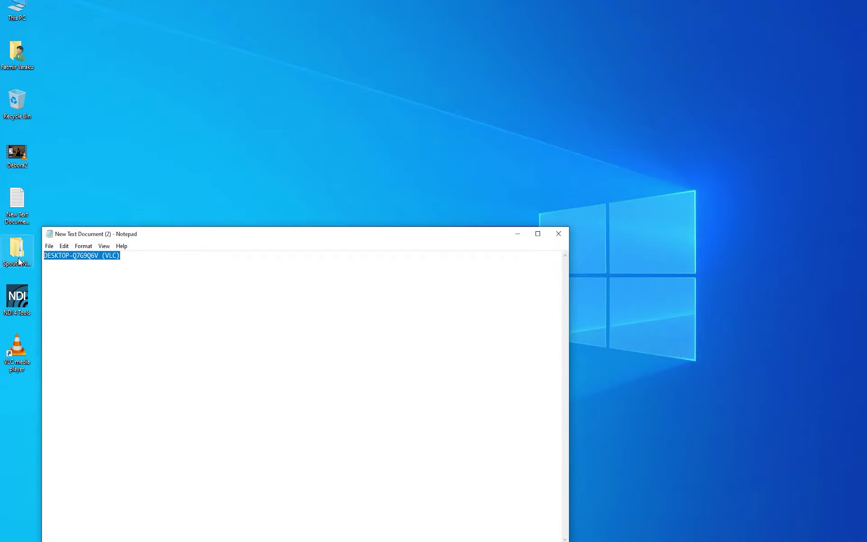
left_click(555, 236)
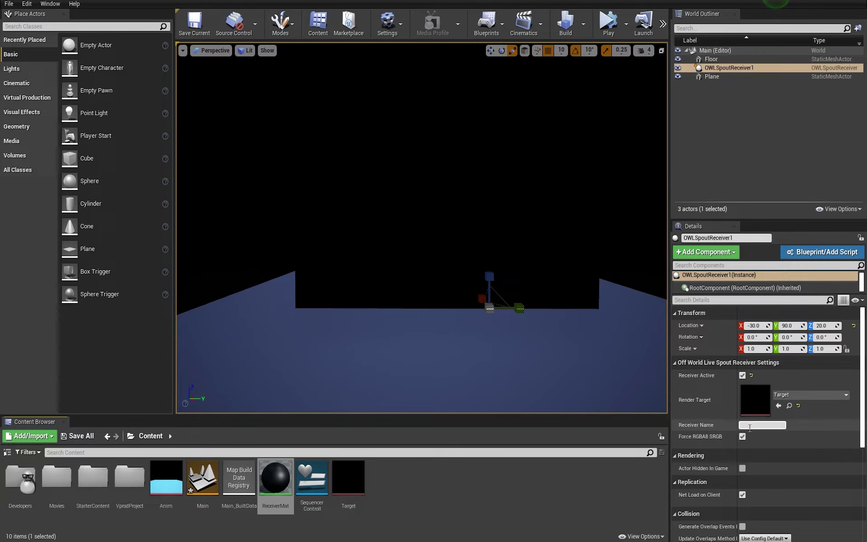
Paste the source name into OWLSpoutReceiver1's Receiver Name so the plane shows the live DJ video
key("Return")
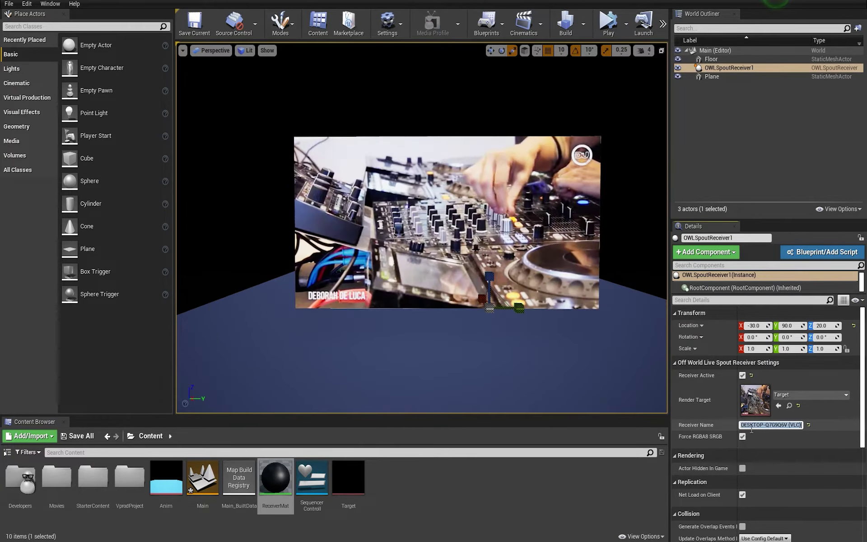
left_click(752, 168)
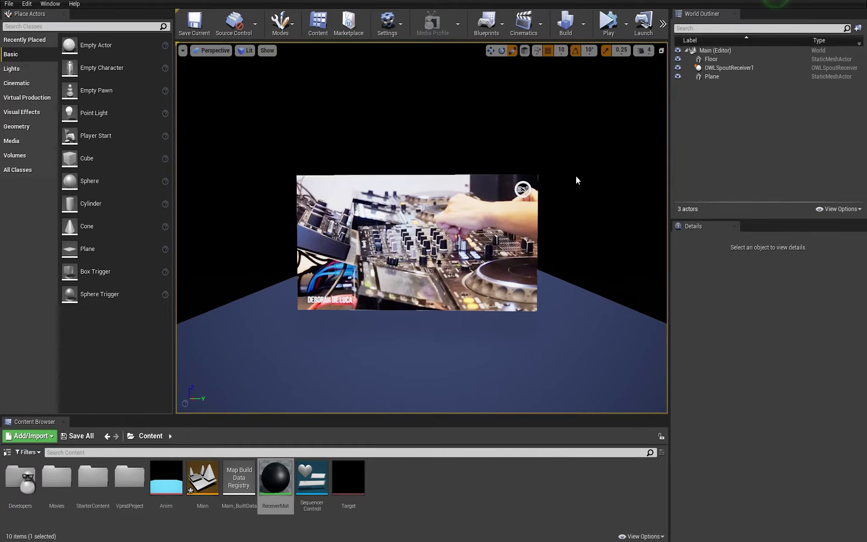
left_click_drag(576, 180, 576, 180)
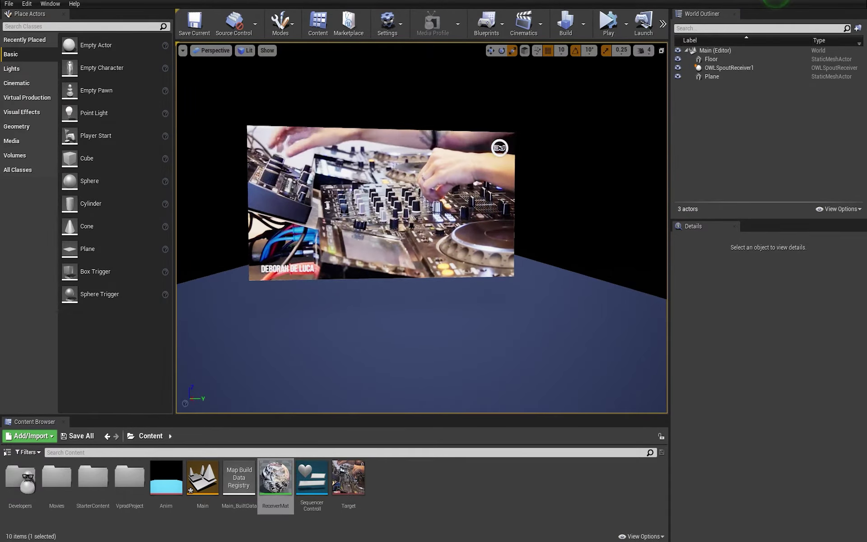
key("alt+Tab")
Move VLC lower, seek Debora2.mp4 forward to about 34:47, and minimize the player
left_click_drag(197, 147, 249, 283)
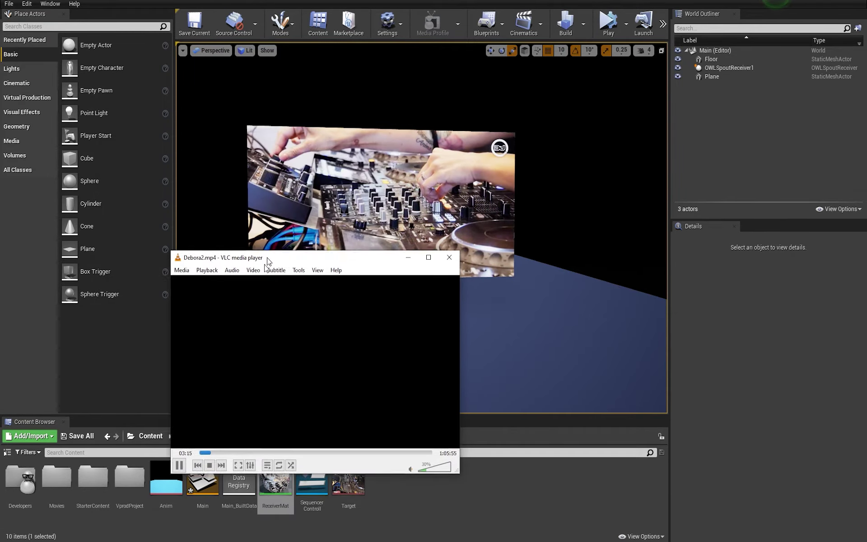
left_click_drag(213, 477, 241, 477)
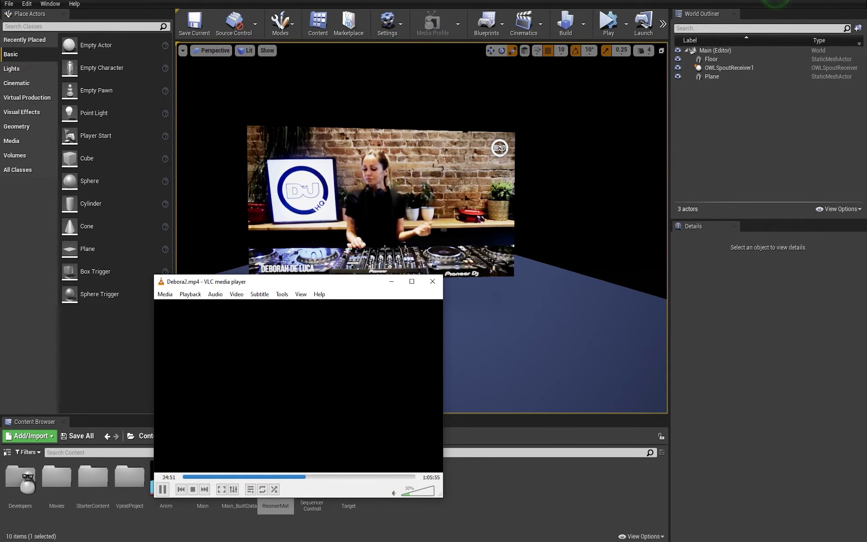
left_click(391, 282)
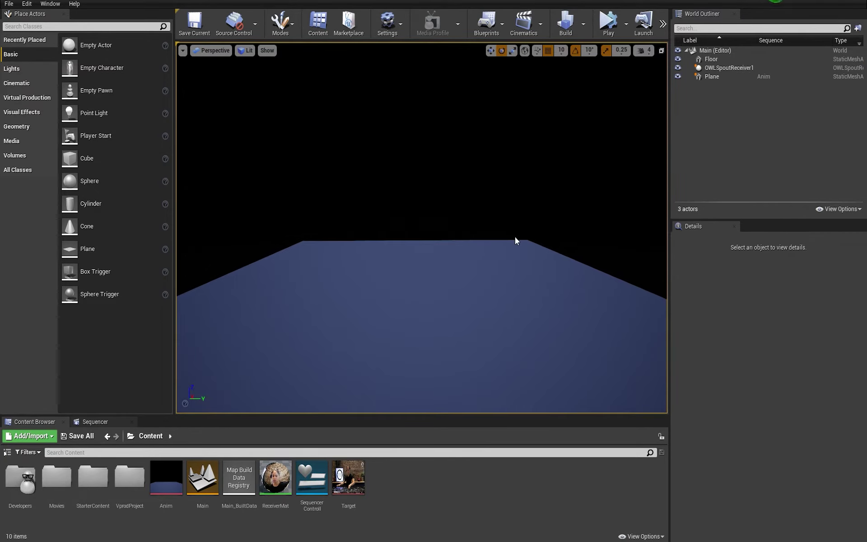
Run the SequencerControll editor utility widget, then play and pause the Anim sequence
right_click(311, 478)
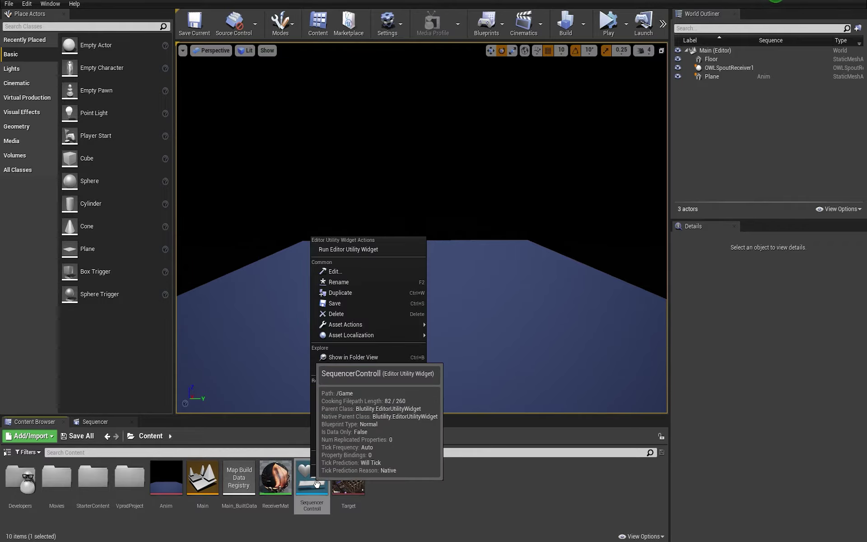
left_click(350, 255)
left_click(48, 449)
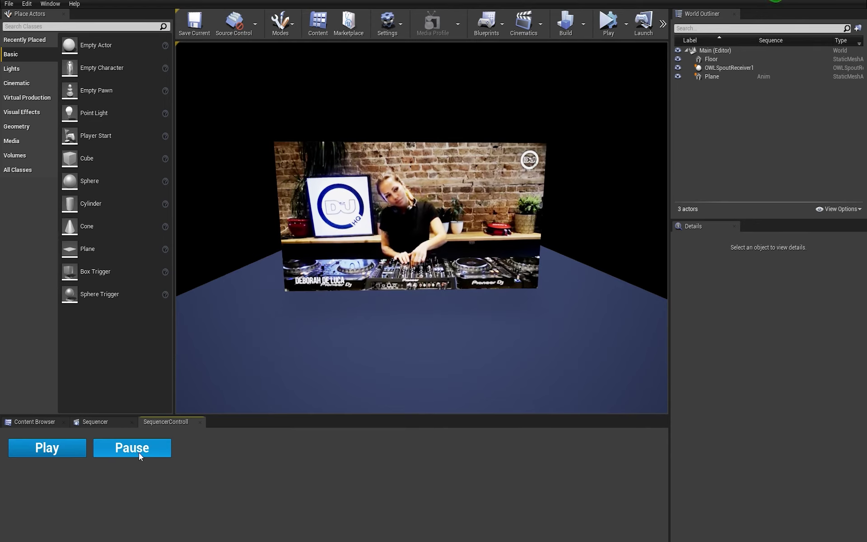
left_click(139, 452)
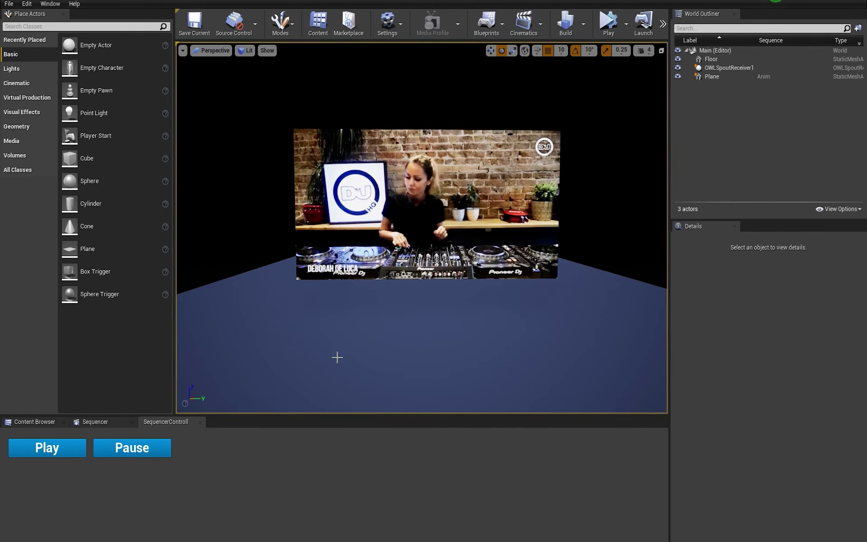
Replay, restart and stop the Anim sequence, then play it again to watch the plane move
left_click(48, 447)
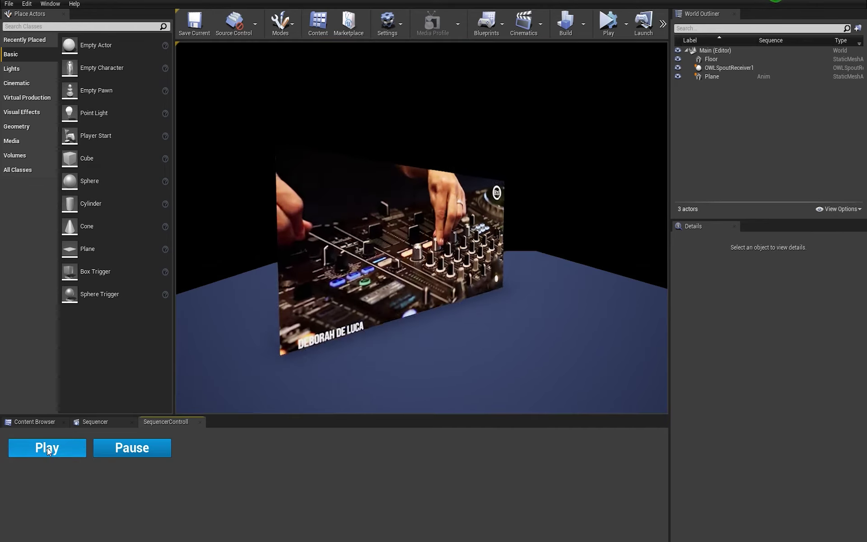
left_click(80, 451)
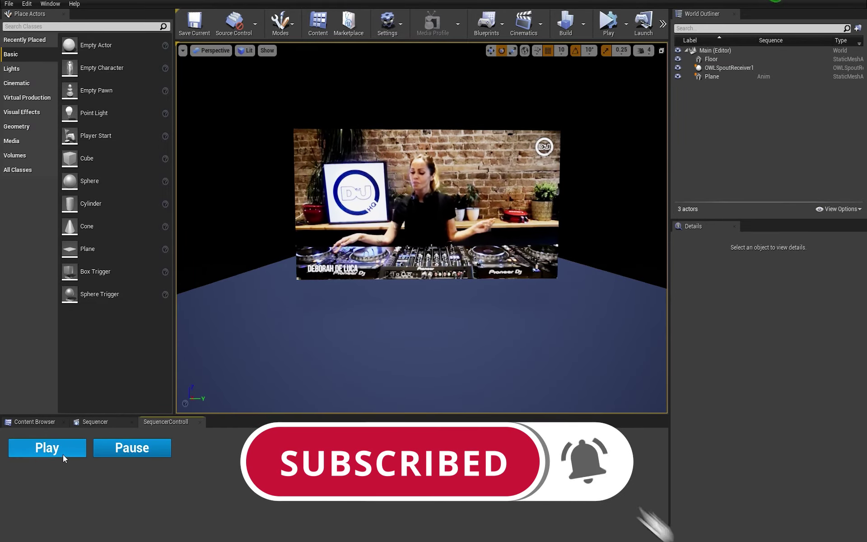
left_click(50, 451)
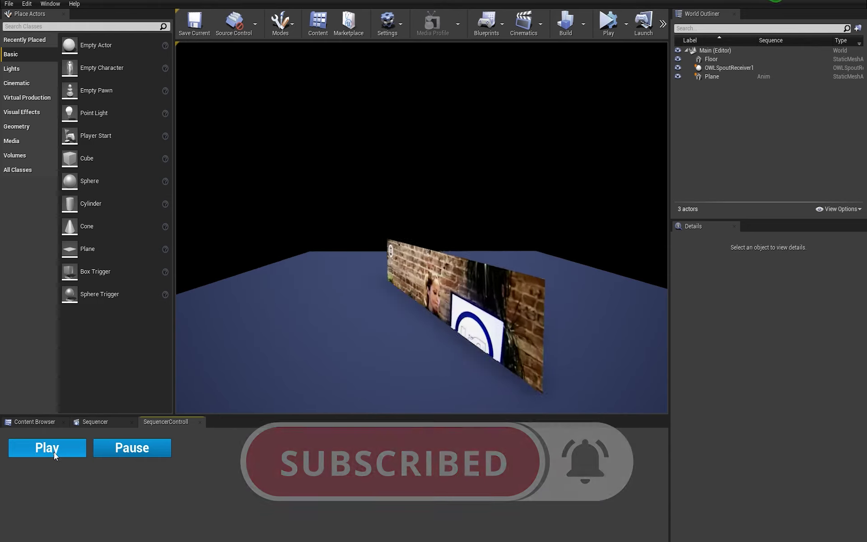
left_click(122, 451)
left_click_drag(353, 342, 353, 342)
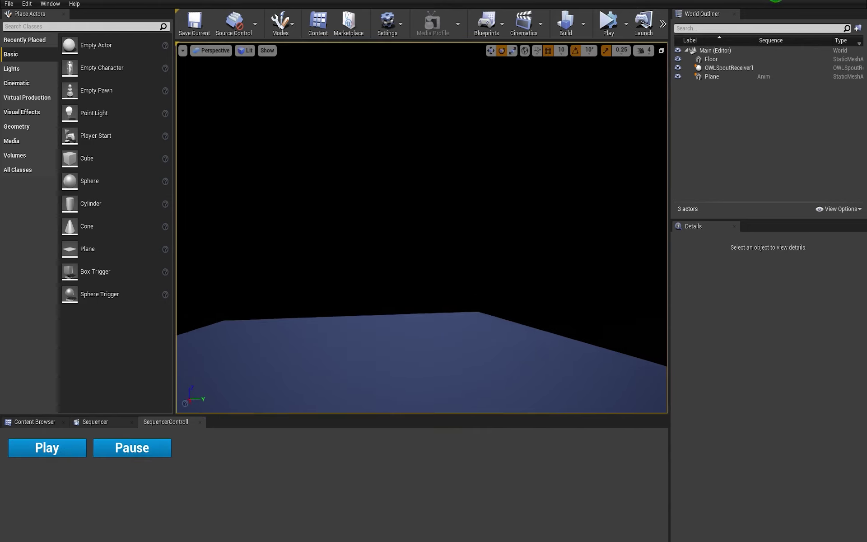
right_click_drag(354, 342, 354, 342)
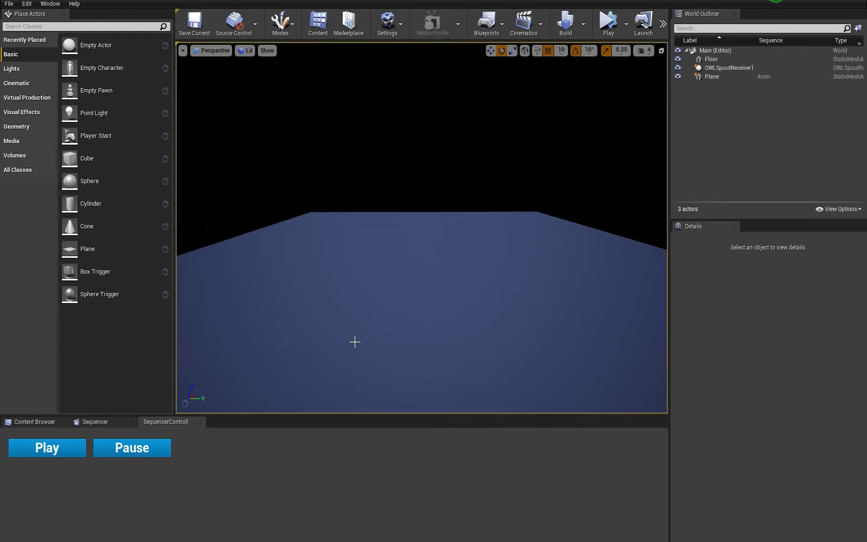
left_click(47, 449)
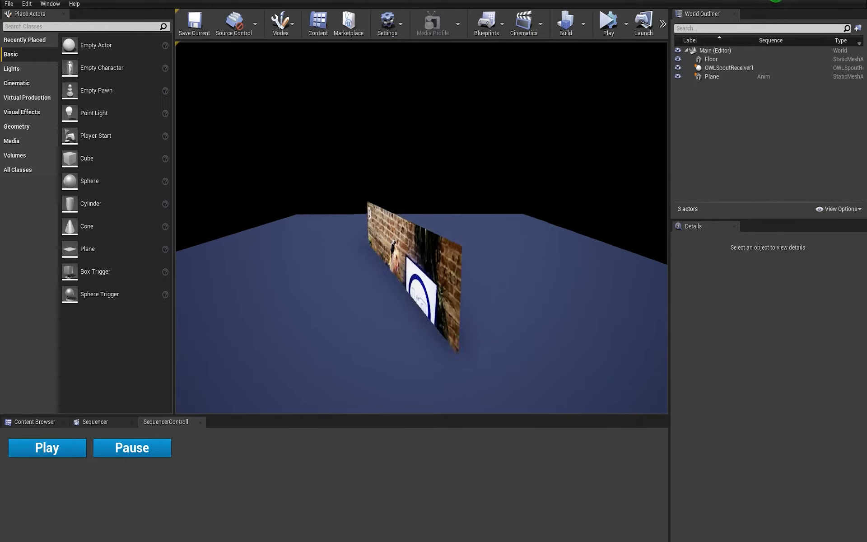